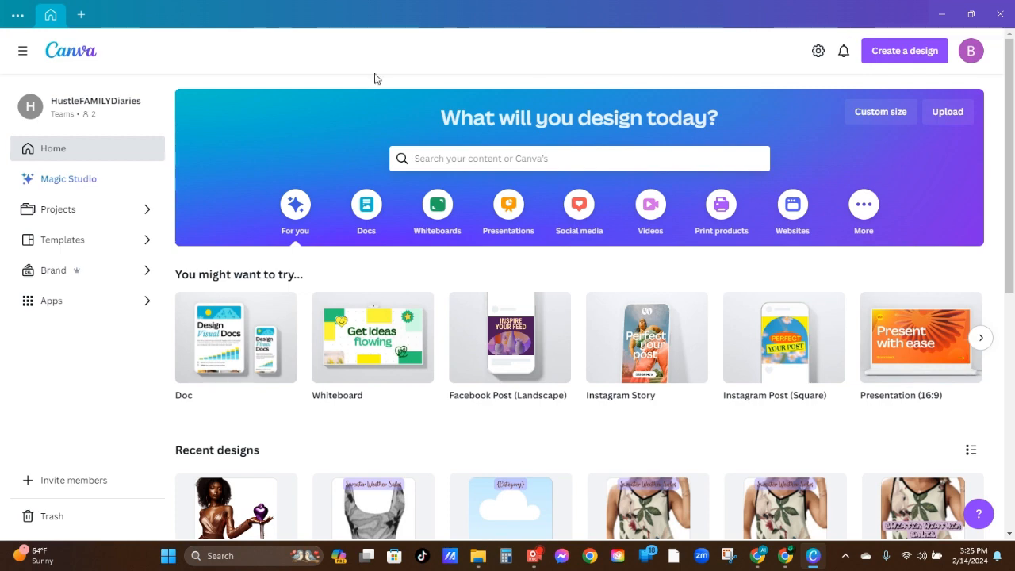
Open the "Love is Pain - Bleeding Heart" folder from the project folders
left_click(56, 210)
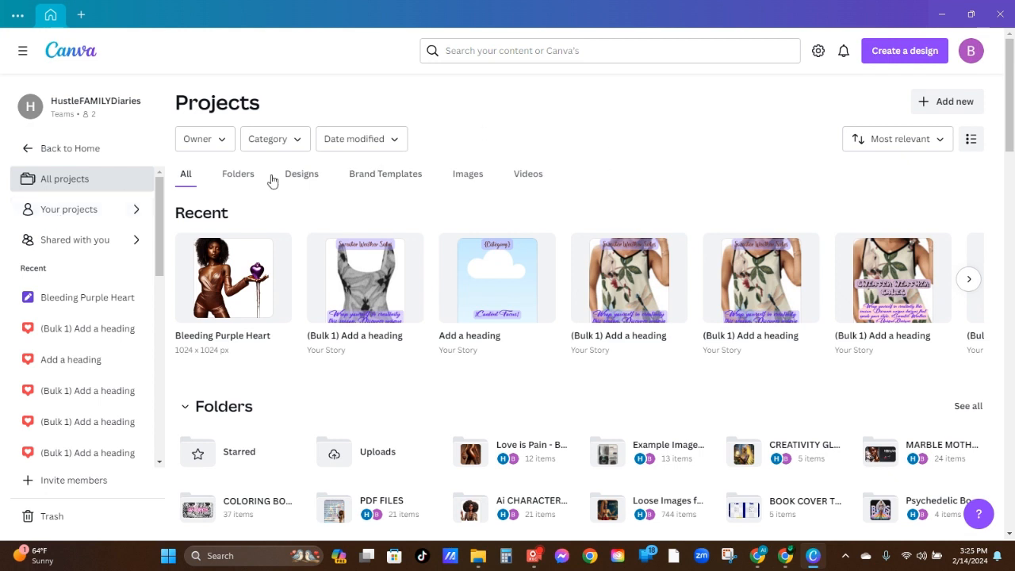
left_click(242, 176)
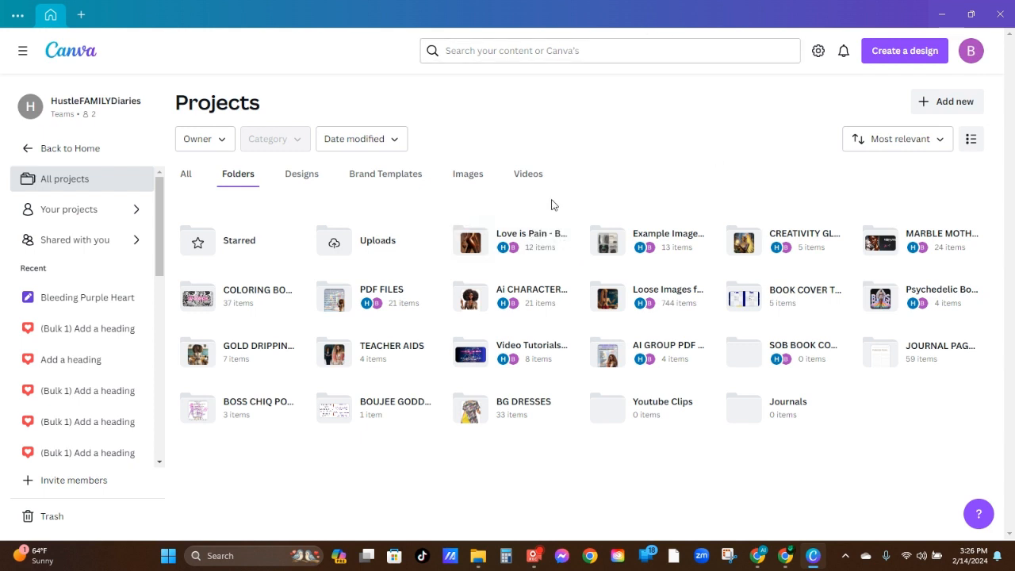
left_click(526, 232)
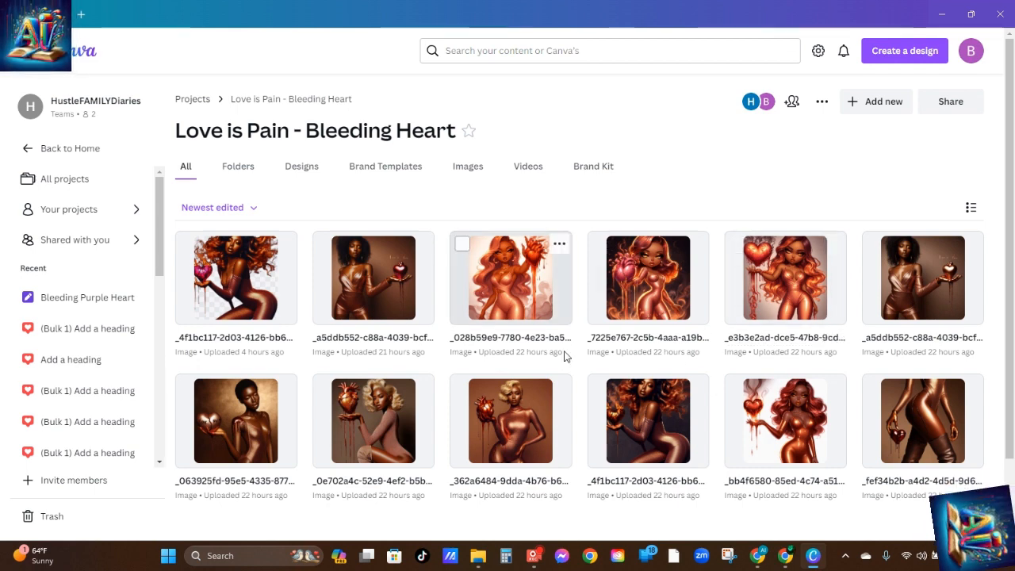
View the _7225e767 image in the photo editor, check its save options and close it
left_click(644, 288)
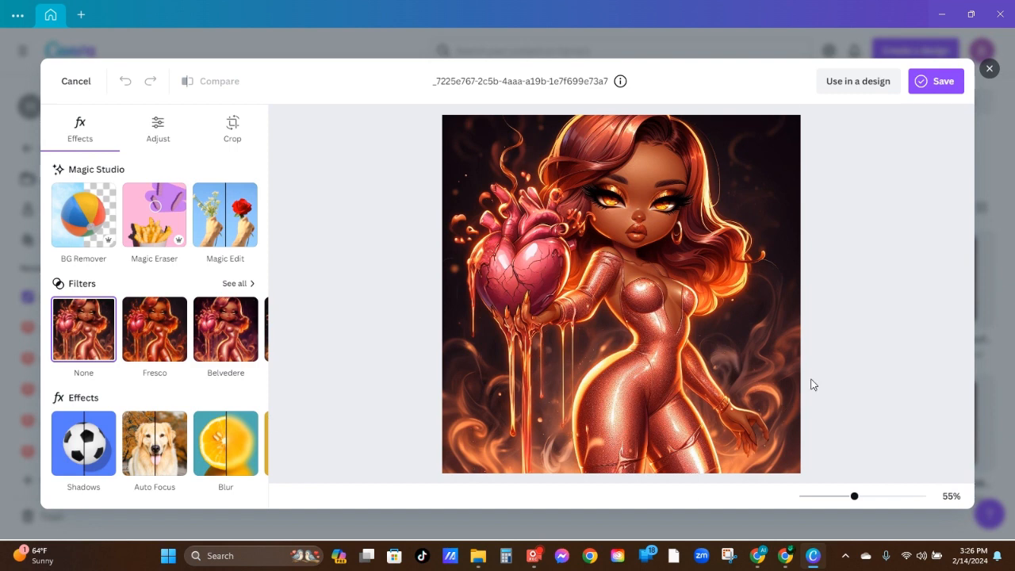
left_click(938, 83)
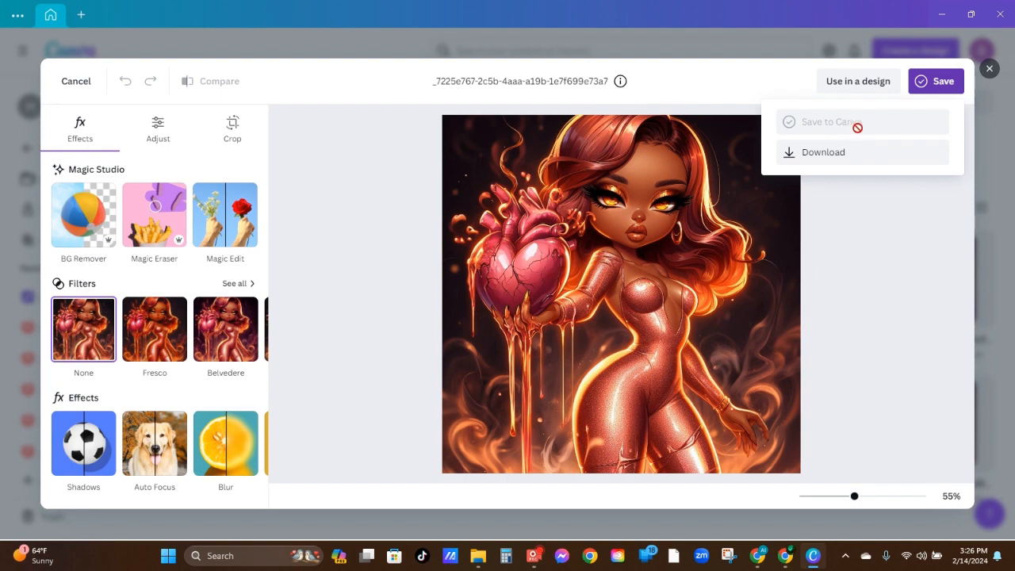
left_click(990, 70)
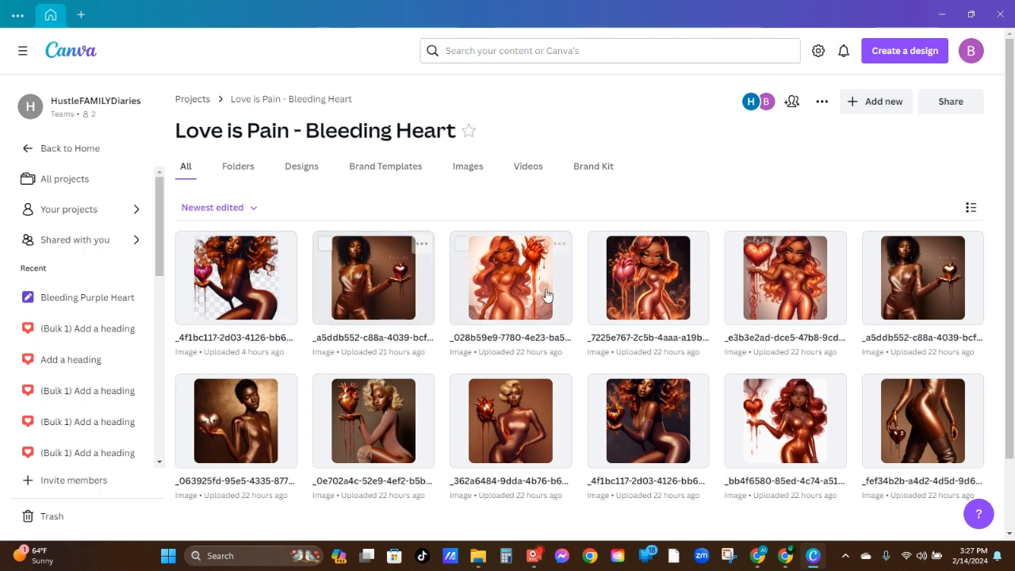
View the original _a5ddb552 "Love is Pain" image and its edited version, closing each one
left_click(926, 271)
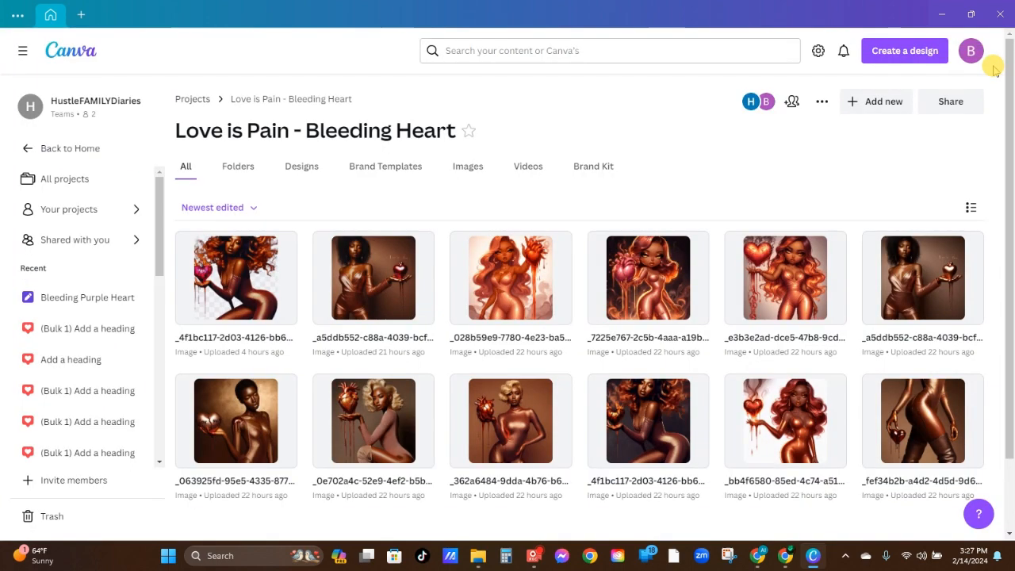
left_click(989, 69)
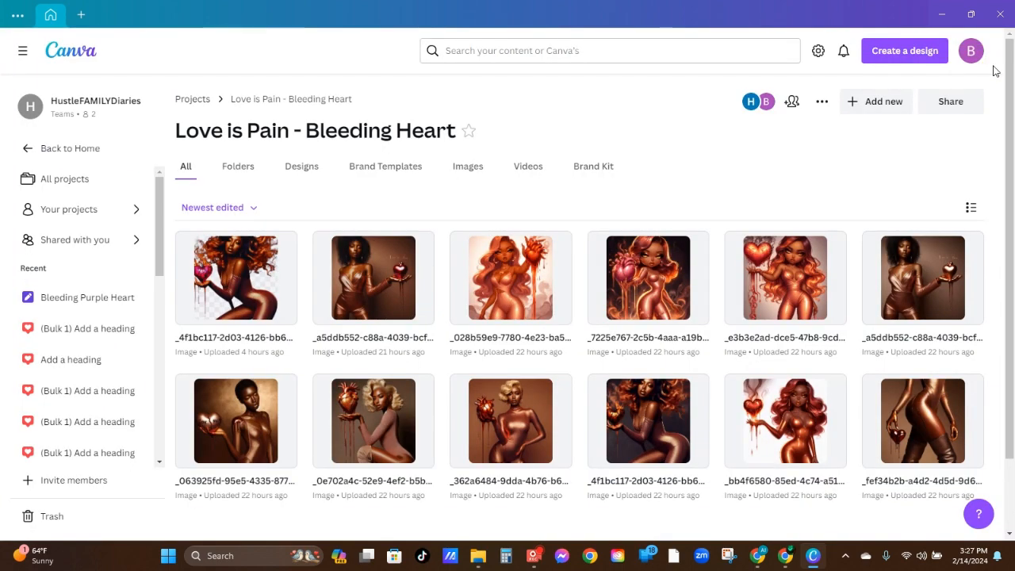
left_click(372, 278)
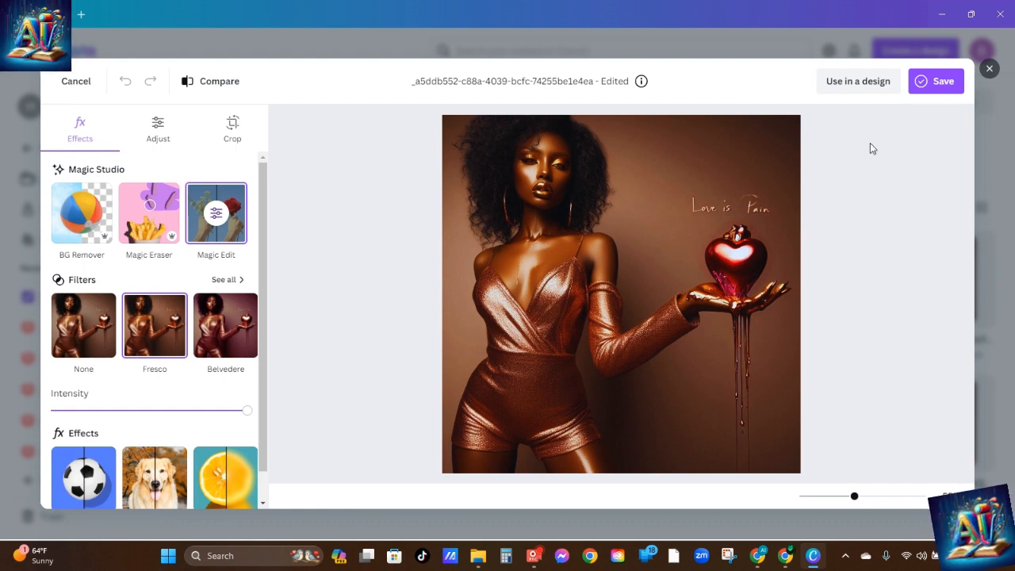
left_click(989, 70)
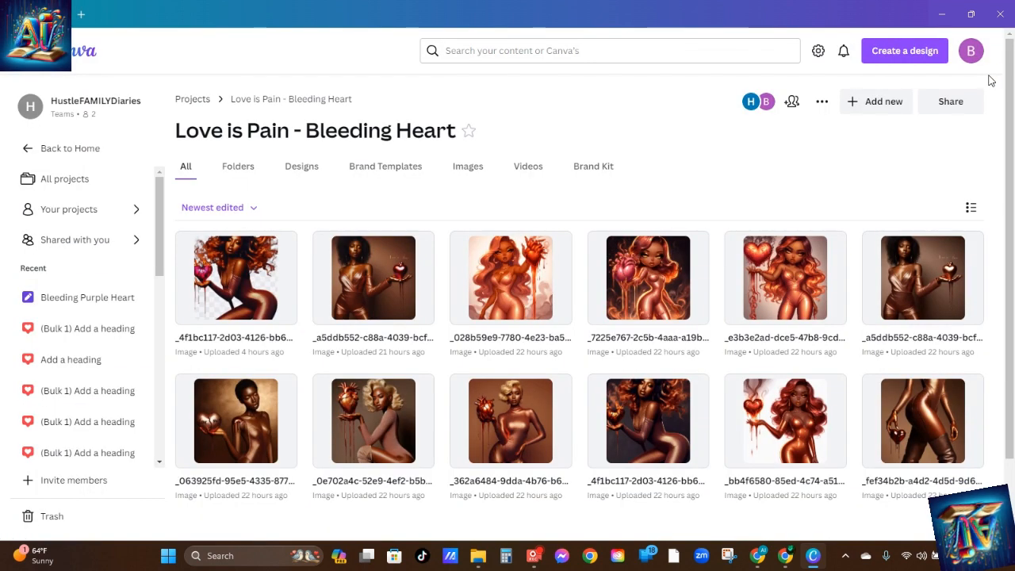
Open the _e3b3e2ad image in Magic Edit and set the brush size to 13
left_click(777, 270)
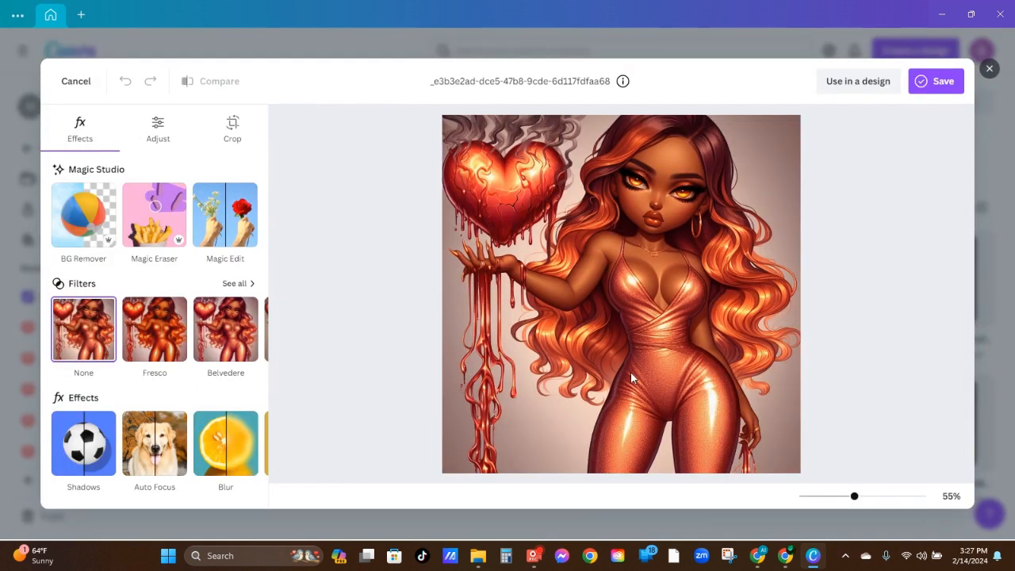
left_click(224, 226)
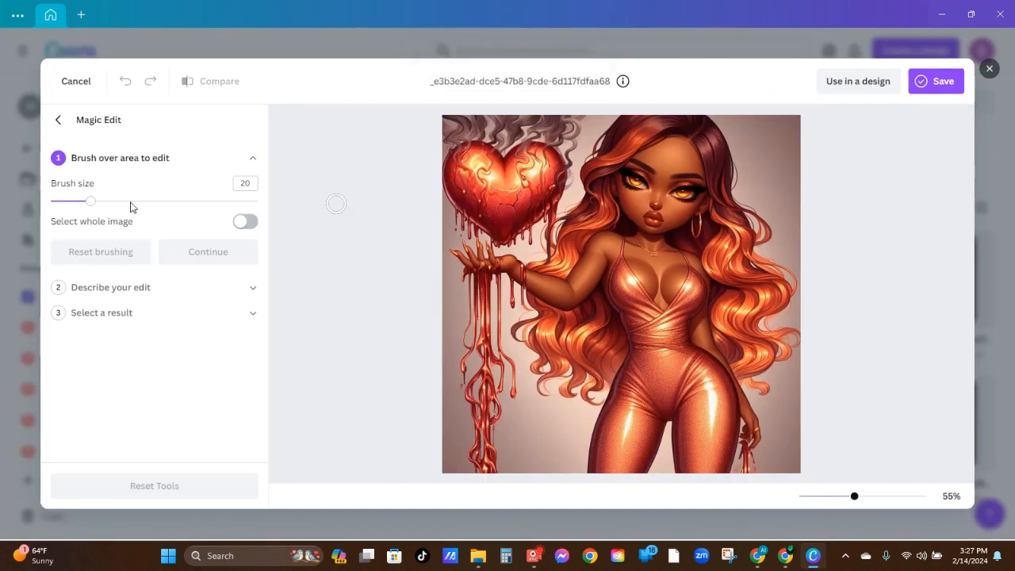
mouse_move(90, 204)
left_mouse_down()
mouse_move(249, 215)
mouse_move(87, 211)
mouse_move(163, 202)
mouse_move(229, 211)
mouse_move(76, 204)
left_mouse_up()
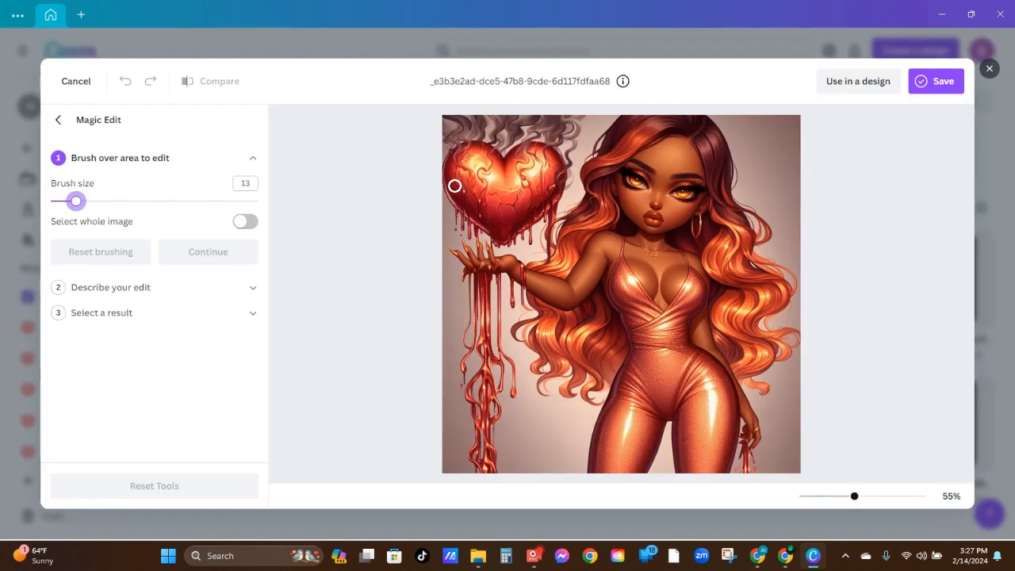
Brush over the whole heart and the lower tangle of drips beneath the hand to mark them for editing
left_click_drag(449, 180, 451, 177)
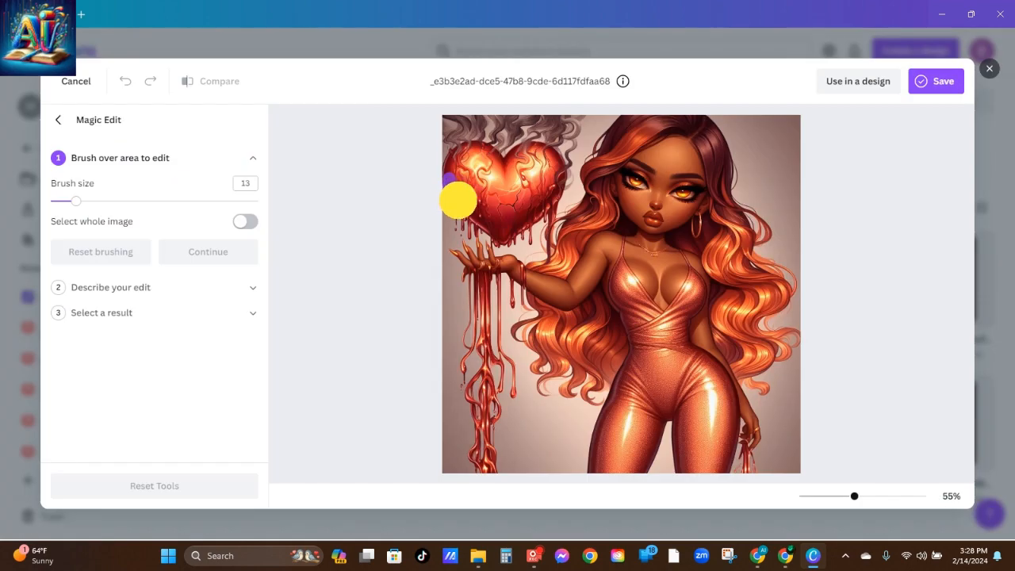
mouse_move(460, 199)
left_mouse_down()
mouse_move(505, 241)
mouse_move(550, 199)
left_mouse_up()
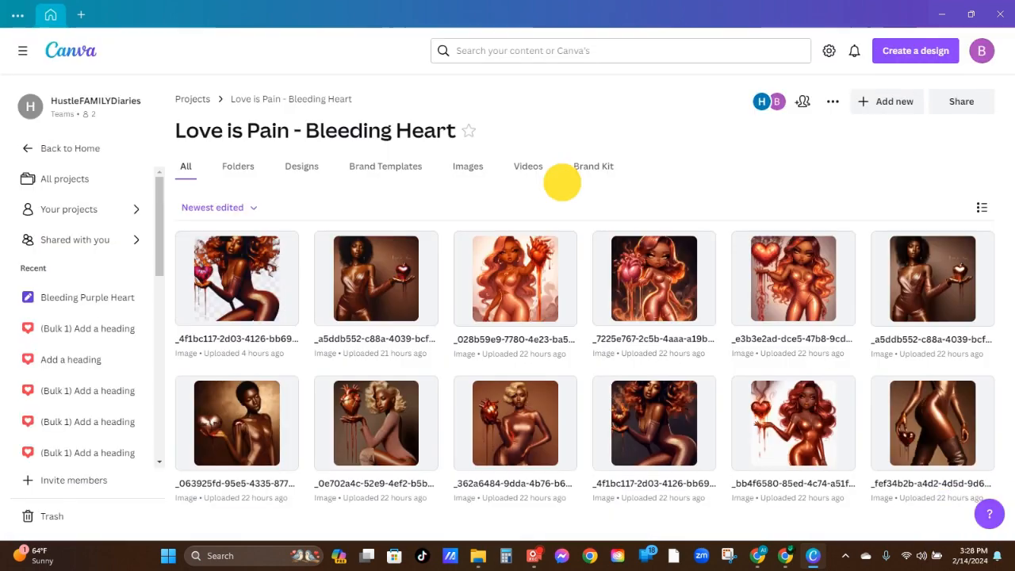
mouse_move(550, 199)
left_mouse_down()
mouse_move(551, 154)
mouse_move(535, 147)
mouse_move(504, 164)
mouse_move(457, 146)
mouse_move(447, 161)
mouse_move(451, 185)
mouse_move(451, 166)
mouse_move(467, 153)
mouse_move(465, 170)
mouse_move(498, 169)
mouse_move(467, 170)
mouse_move(464, 181)
mouse_move(471, 176)
mouse_move(482, 195)
mouse_move(471, 202)
mouse_move(500, 224)
mouse_move(497, 209)
mouse_move(519, 219)
mouse_move(499, 188)
mouse_move(507, 227)
mouse_move(487, 215)
mouse_move(525, 199)
mouse_move(512, 168)
mouse_move(537, 164)
mouse_move(503, 184)
left_mouse_up()
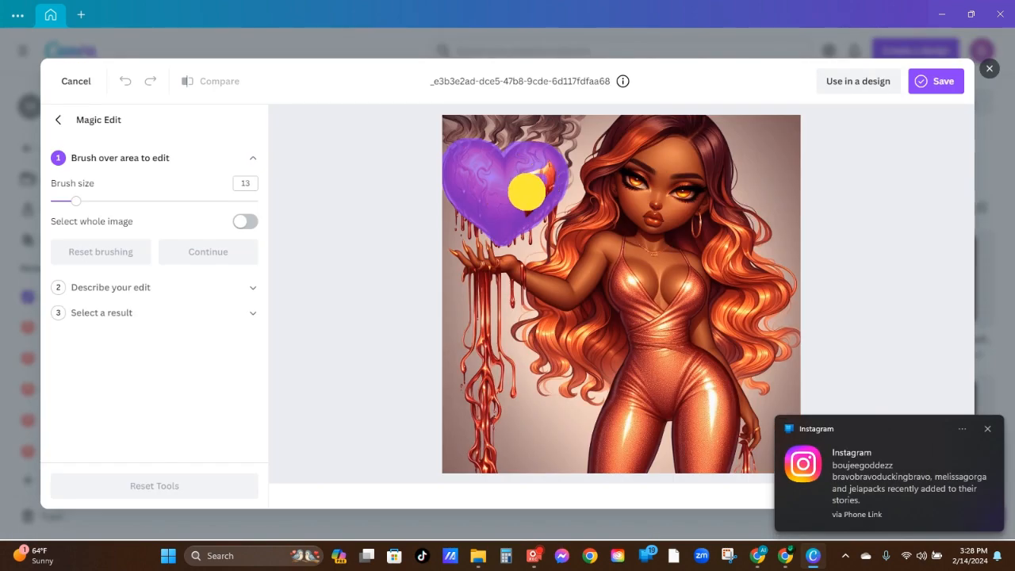
mouse_move(537, 208)
left_mouse_down()
mouse_move(548, 164)
mouse_move(522, 176)
mouse_move(525, 208)
mouse_move(541, 200)
mouse_move(519, 221)
mouse_move(541, 193)
mouse_move(541, 162)
mouse_move(530, 159)
mouse_move(551, 181)
mouse_move(513, 218)
mouse_move(480, 203)
mouse_move(467, 171)
mouse_move(478, 165)
mouse_move(467, 161)
mouse_move(461, 181)
mouse_move(500, 228)
mouse_move(551, 169)
left_mouse_up()
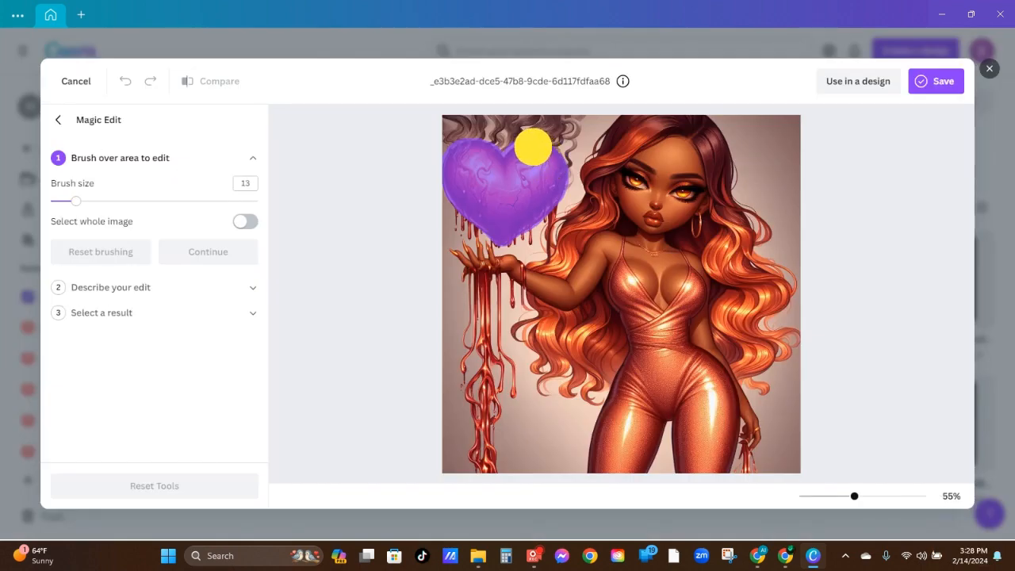
mouse_move(525, 165)
left_mouse_down()
mouse_move(481, 213)
mouse_move(487, 205)
left_mouse_up()
left_click_drag(484, 191, 508, 198)
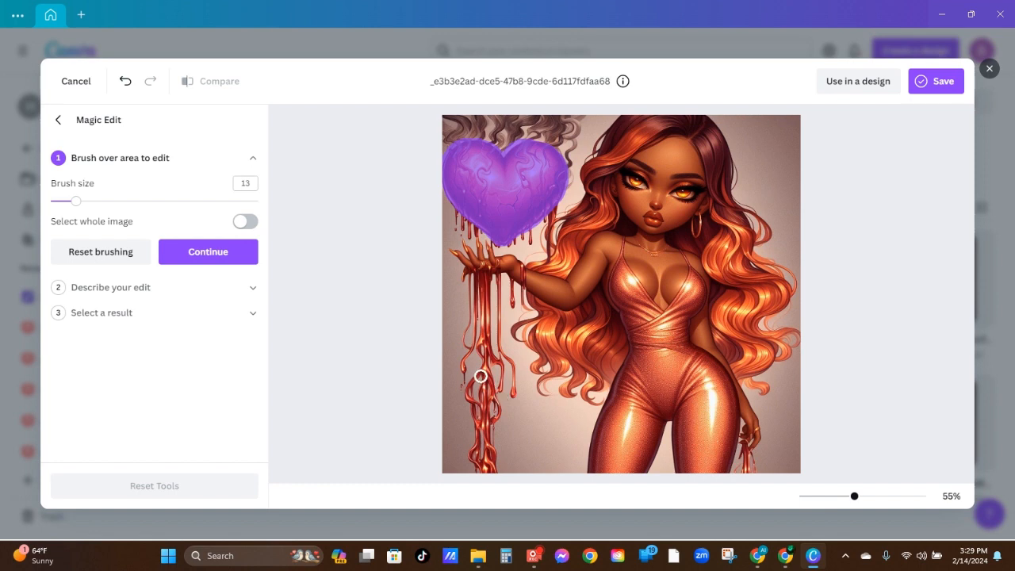
mouse_move(481, 374)
left_mouse_down()
mouse_move(481, 407)
mouse_move(473, 450)
mouse_move(482, 470)
mouse_move(497, 465)
mouse_move(484, 404)
mouse_move(491, 375)
mouse_move(499, 418)
mouse_move(486, 466)
mouse_move(496, 471)
mouse_move(487, 424)
left_mouse_up()
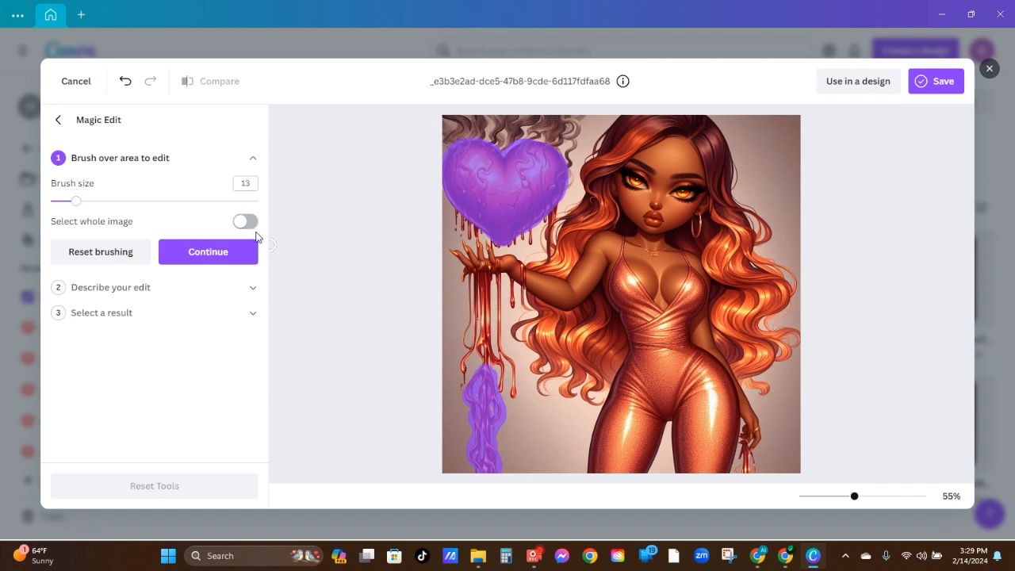
Describe the edit as "change the color to sparkling shiny purple" and generate the results
left_click(209, 252)
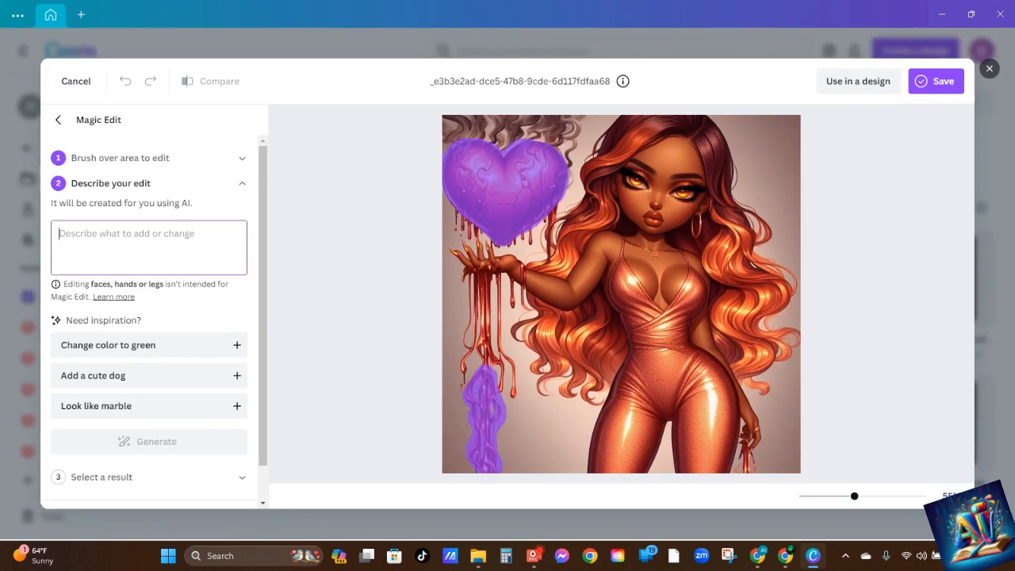
left_click(96, 235)
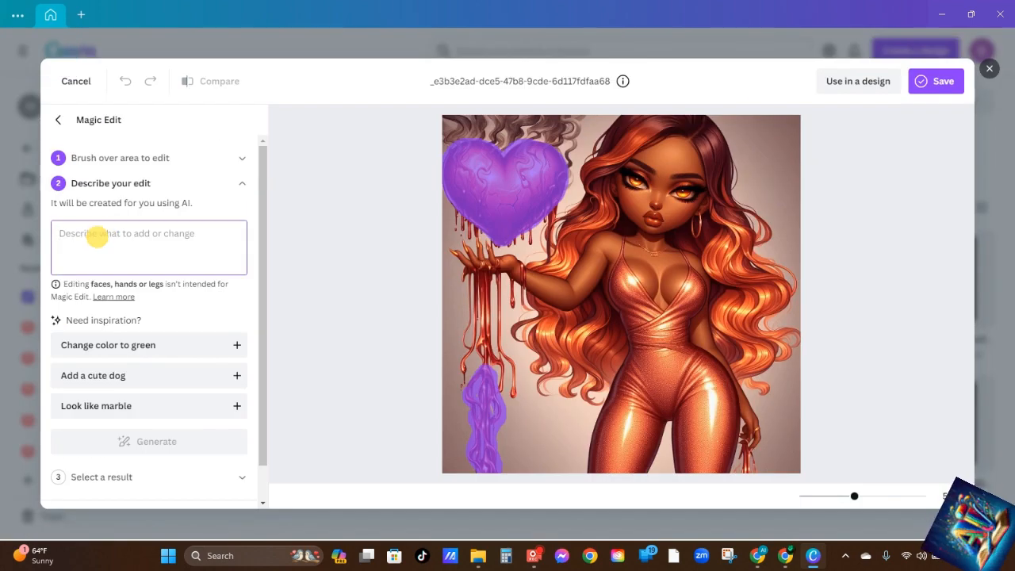
type("change the color")
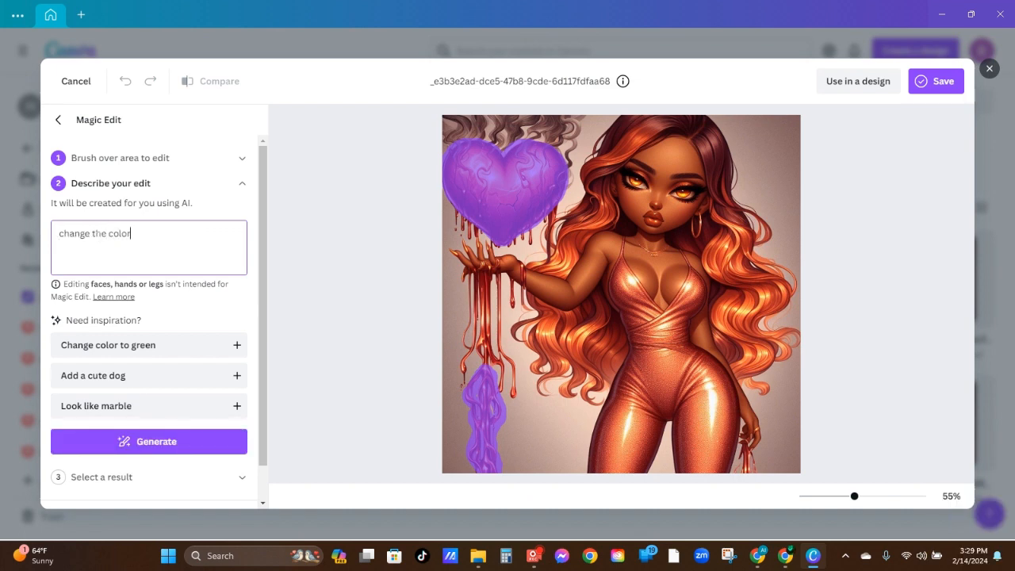
type(" to sparkling shiny")
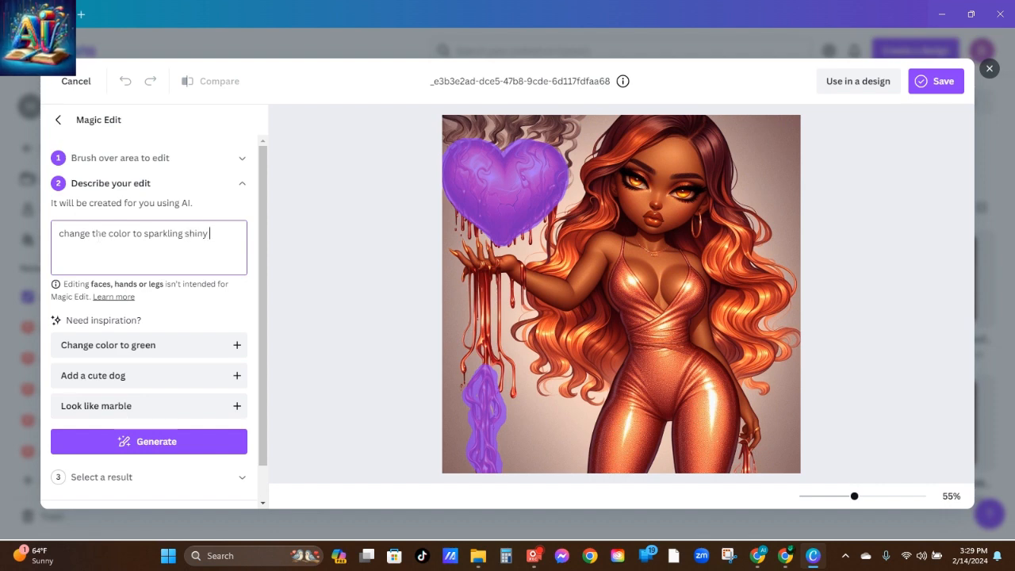
type("pu")
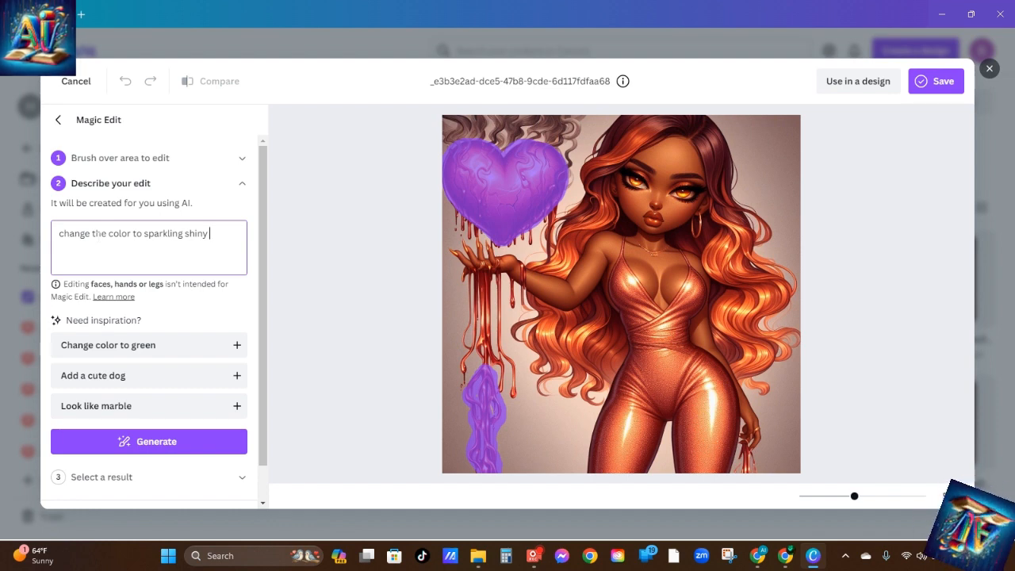
type("rple")
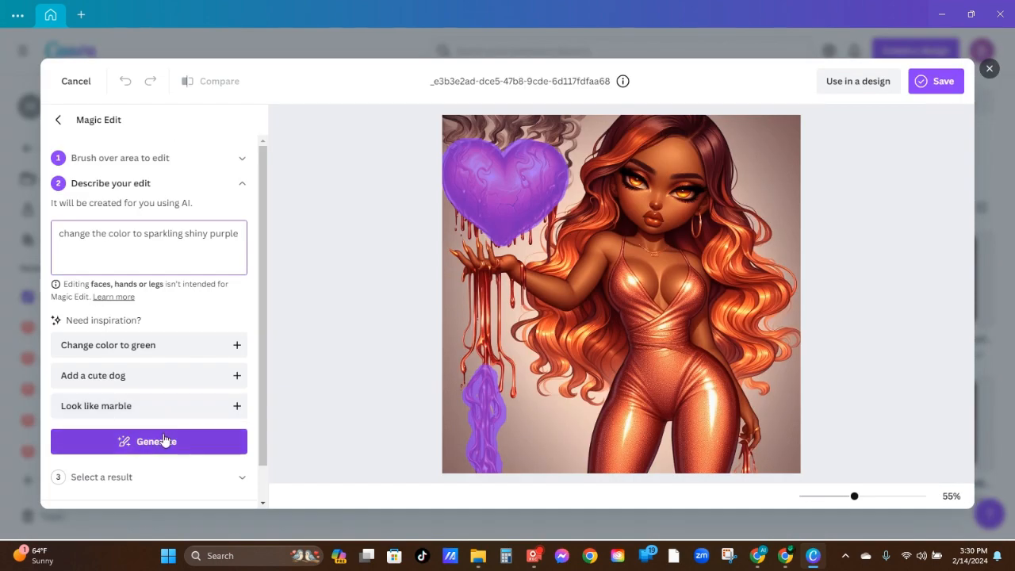
left_click(162, 440)
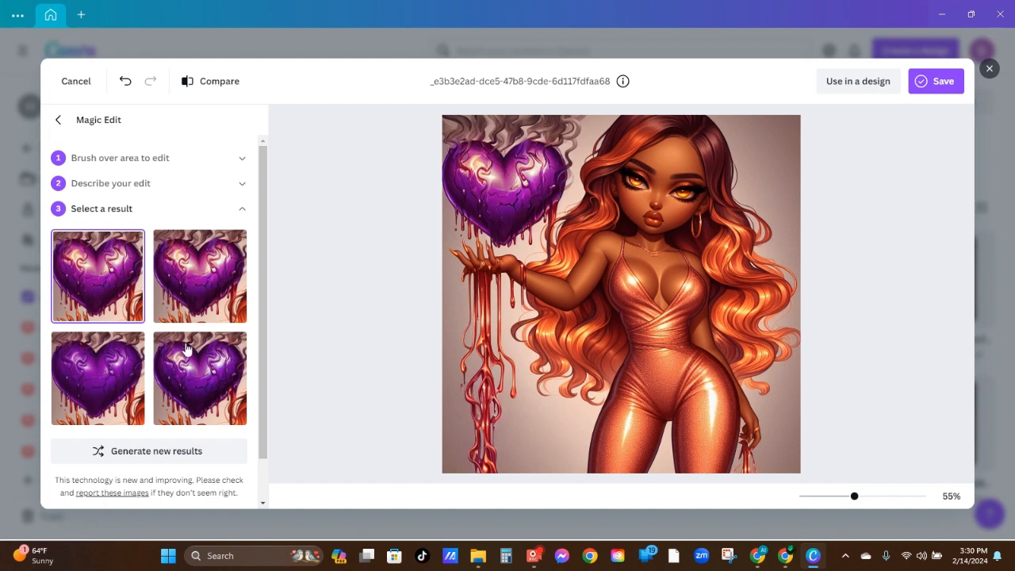
Compare the four generated purple heart variations and apply the second one to the image
left_click(193, 284)
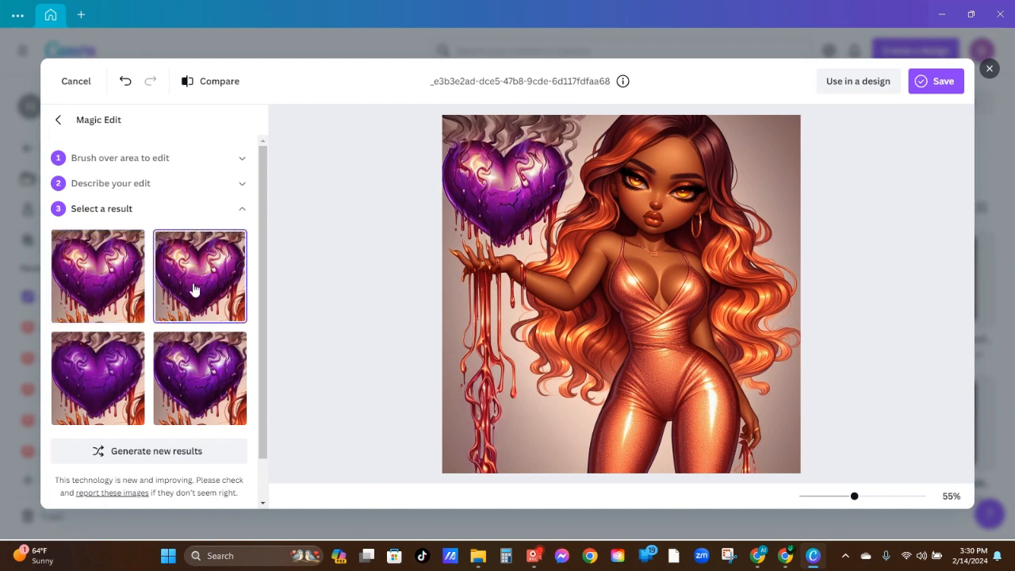
left_click(92, 380)
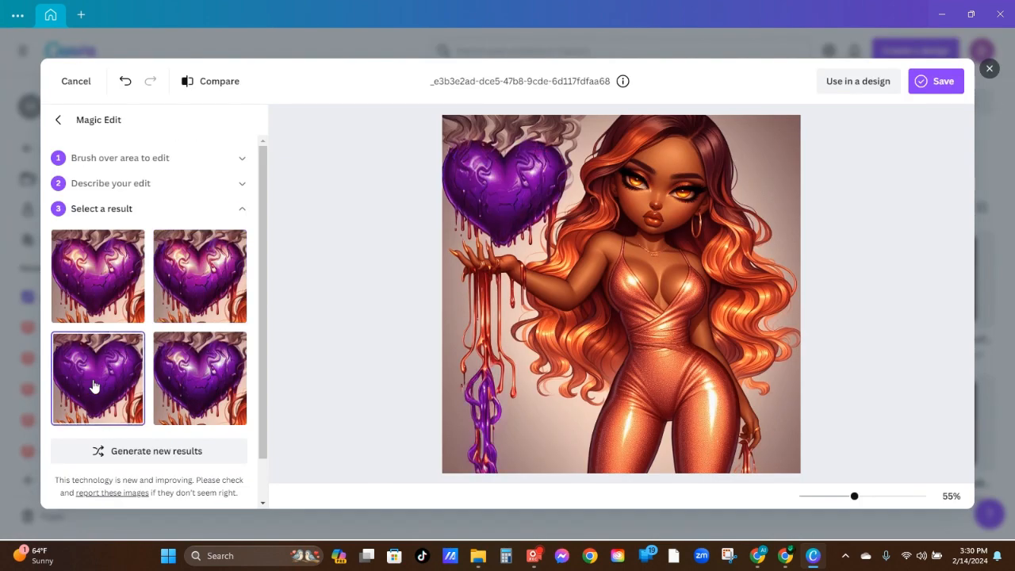
left_click(183, 383)
left_click(198, 274)
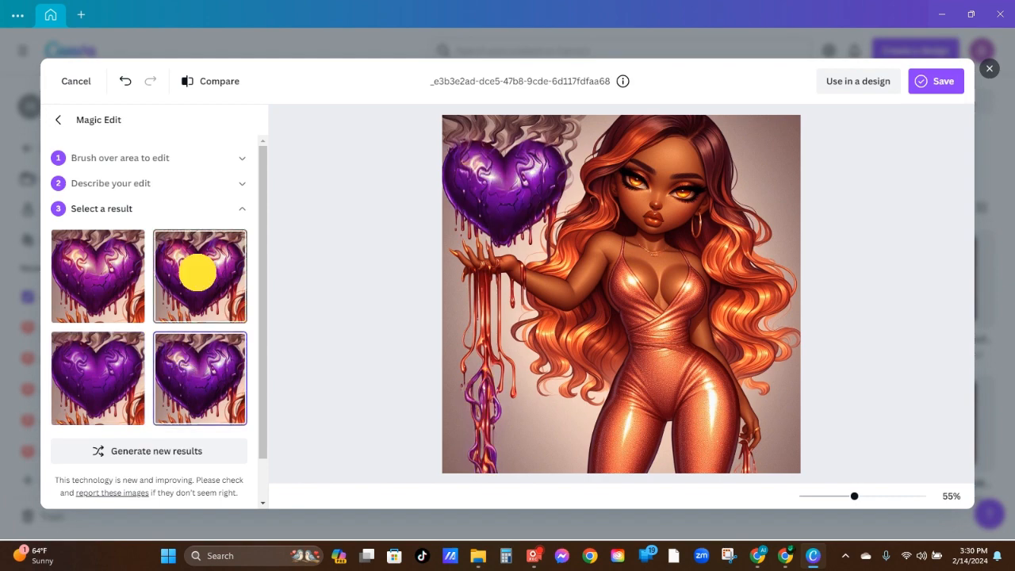
left_click(125, 259)
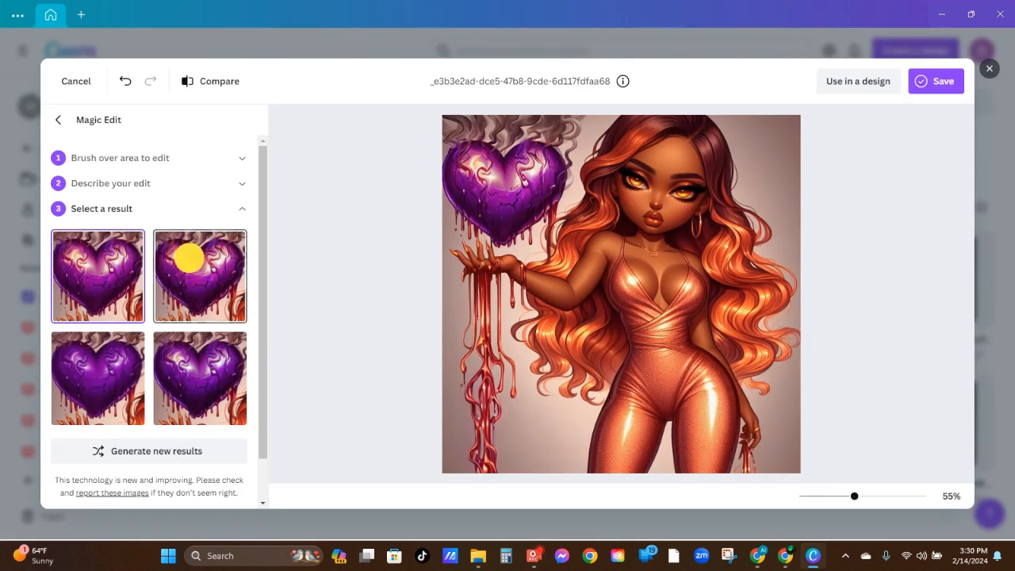
left_click(190, 264)
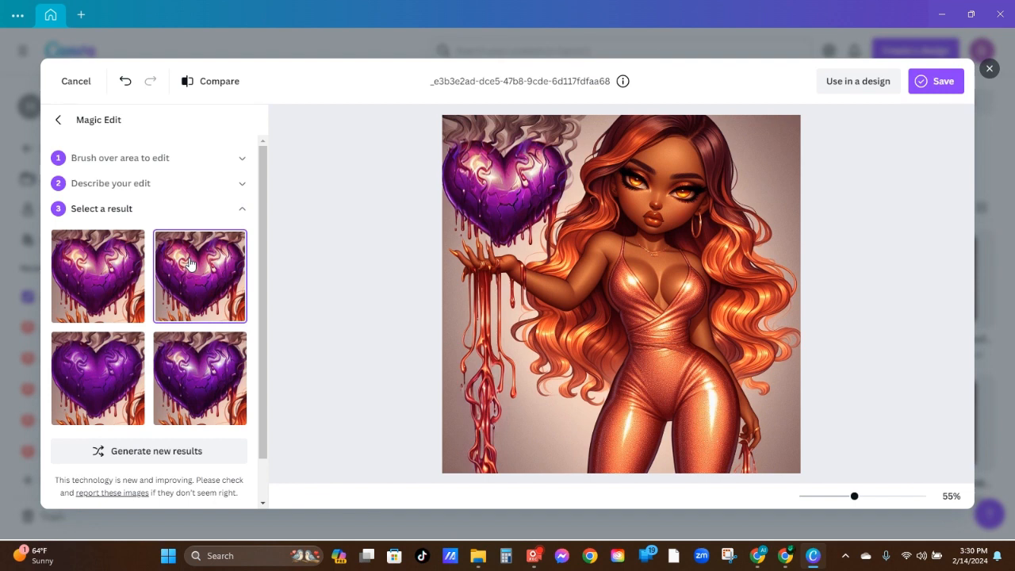
left_click(260, 469)
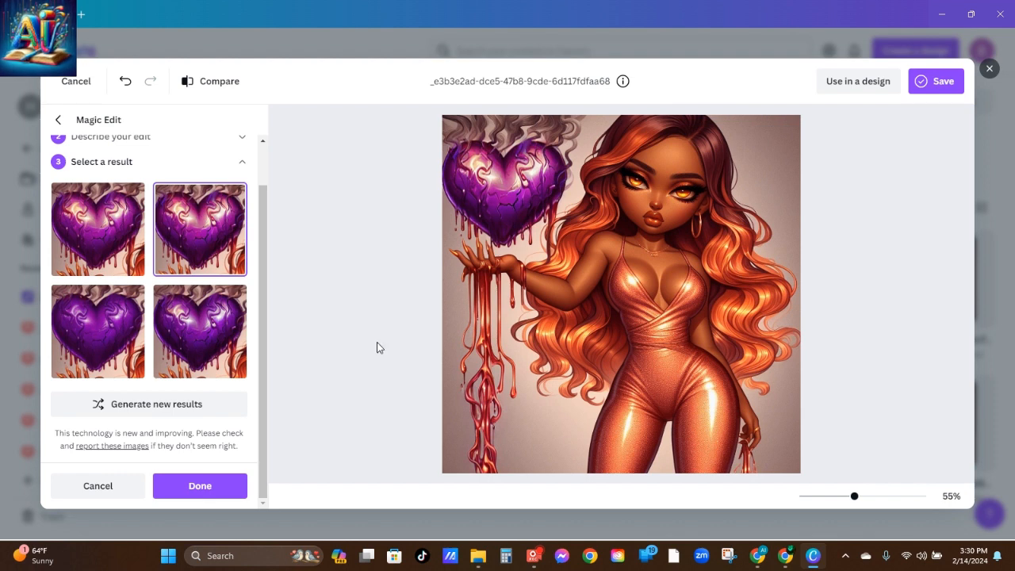
left_click(204, 484)
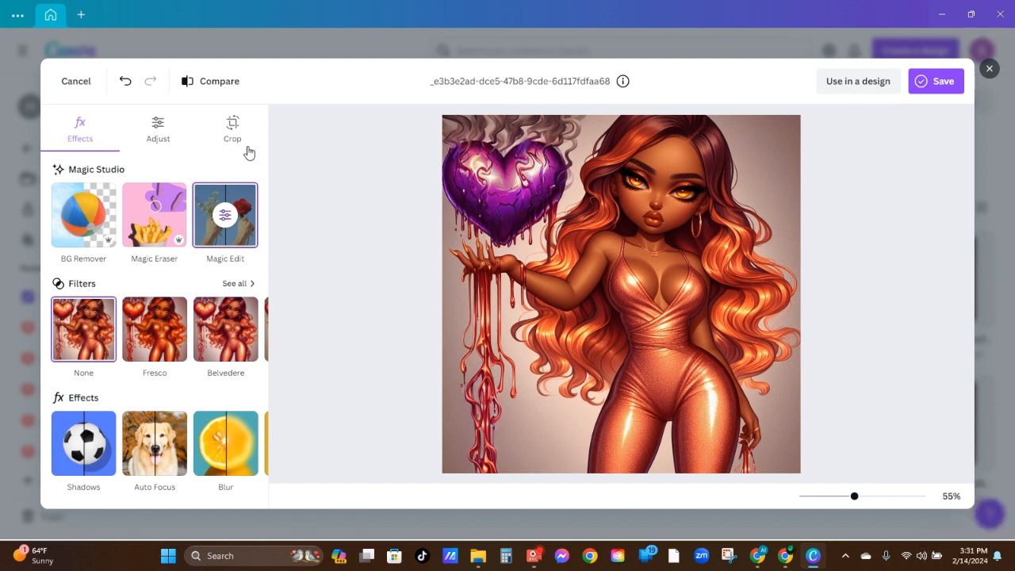
left_click(232, 205)
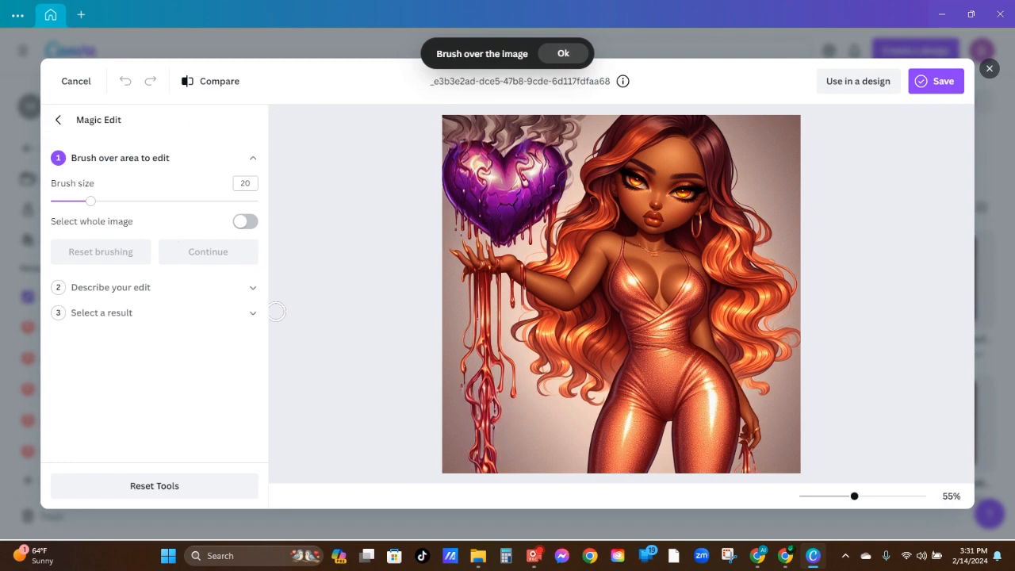
left_click(54, 118)
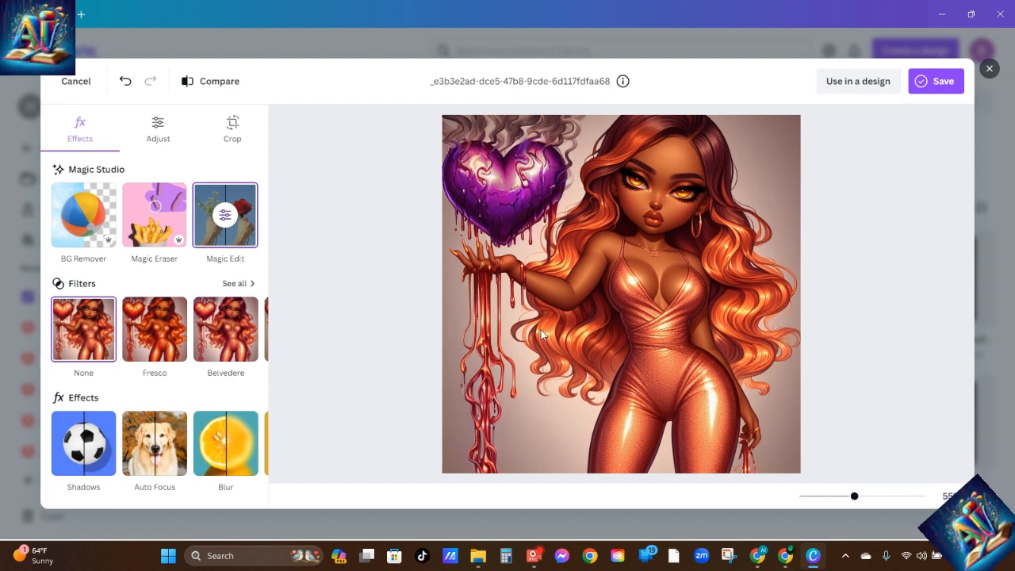
Reopen Magic Edit and brush a strip across the image's lower edge from the drips to the woman's leg
left_click(237, 196)
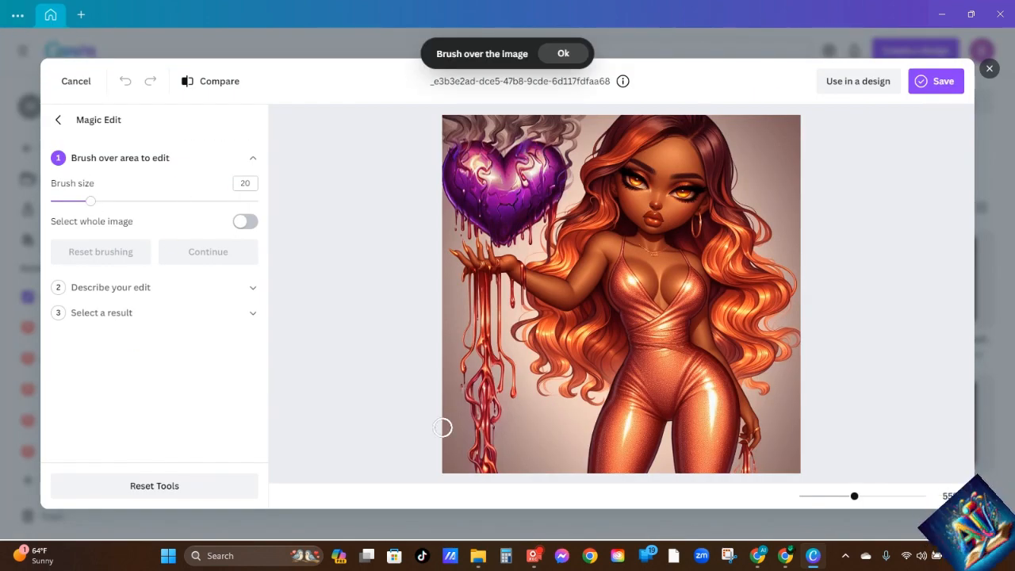
mouse_move(446, 452)
left_mouse_down()
mouse_move(469, 468)
mouse_move(453, 471)
mouse_move(505, 453)
mouse_move(580, 456)
mouse_move(578, 466)
left_mouse_up()
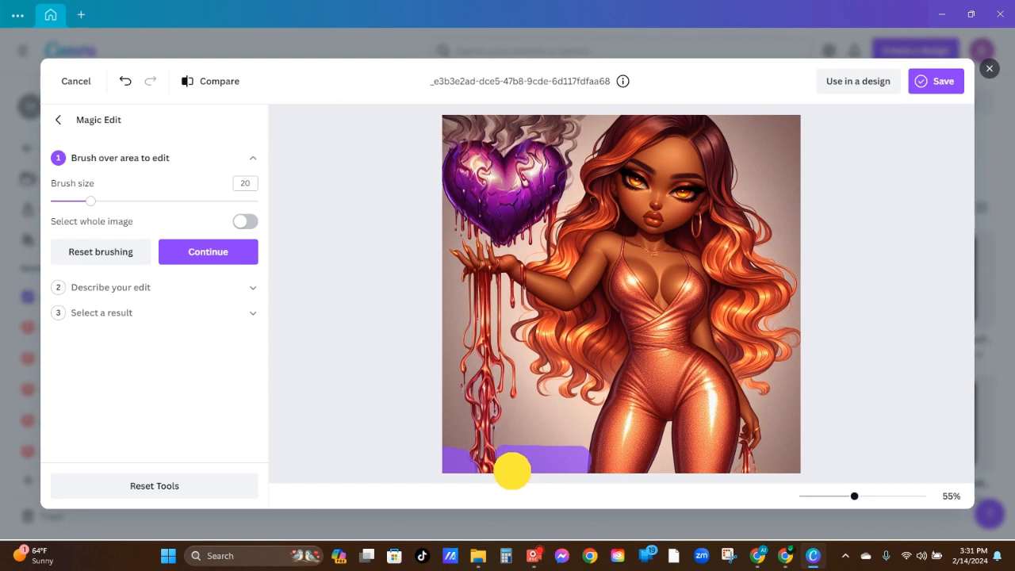
mouse_move(510, 469)
left_mouse_down()
mouse_move(502, 460)
mouse_move(515, 469)
left_mouse_up()
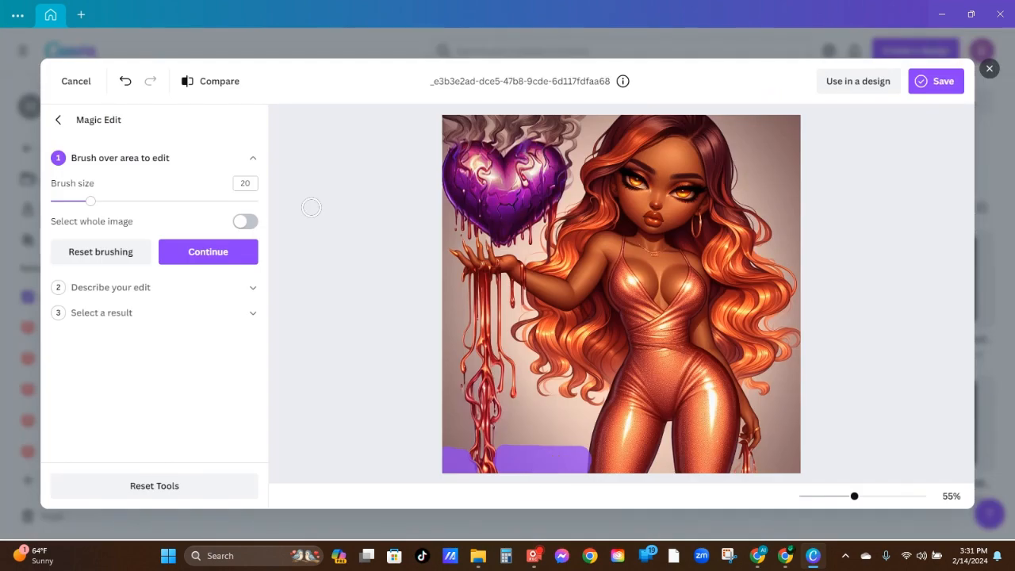
Describe the edit for the brushed strip as "add flowing water" and generate the results
left_click(186, 251)
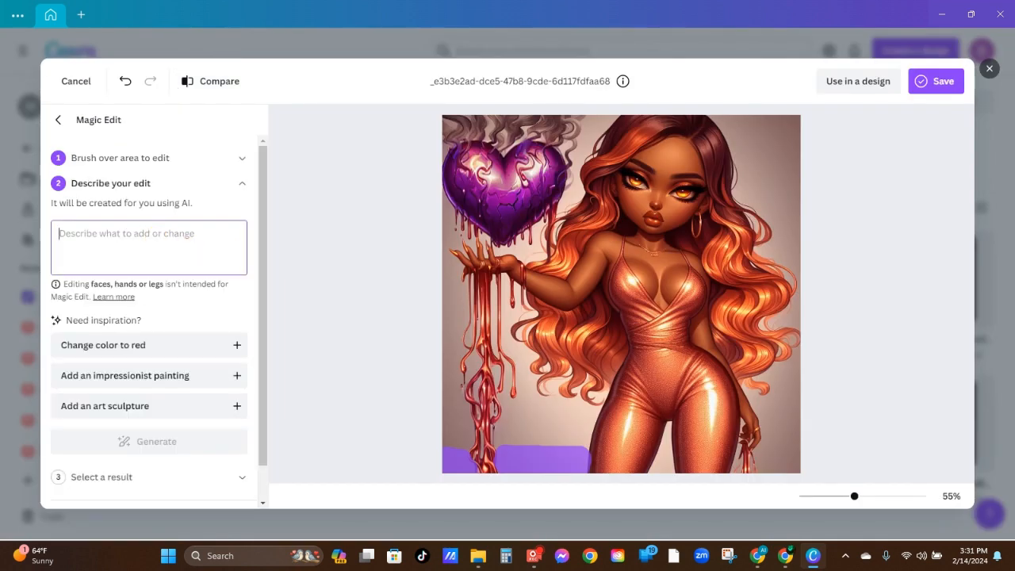
type("add flowing water")
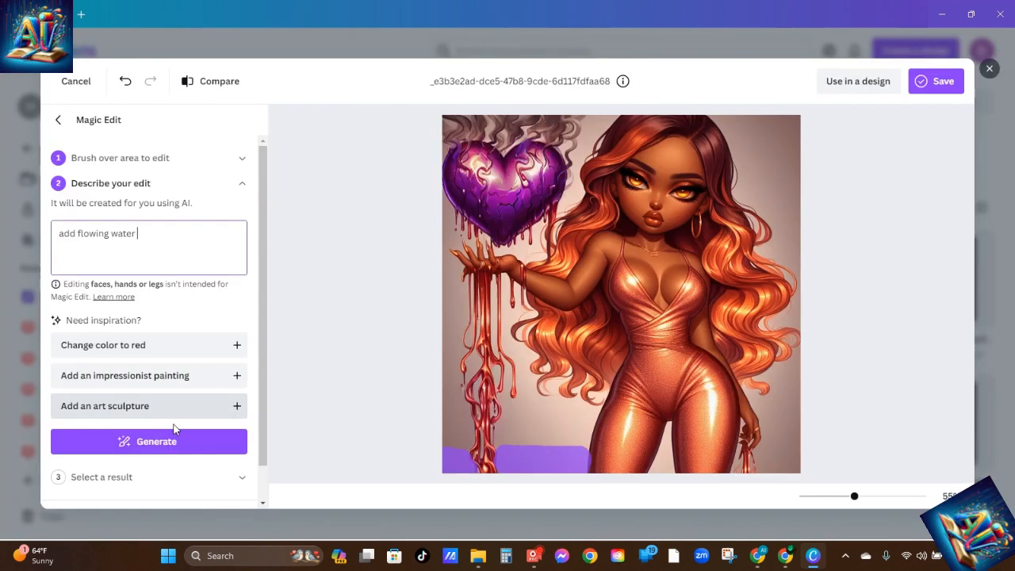
left_click(171, 438)
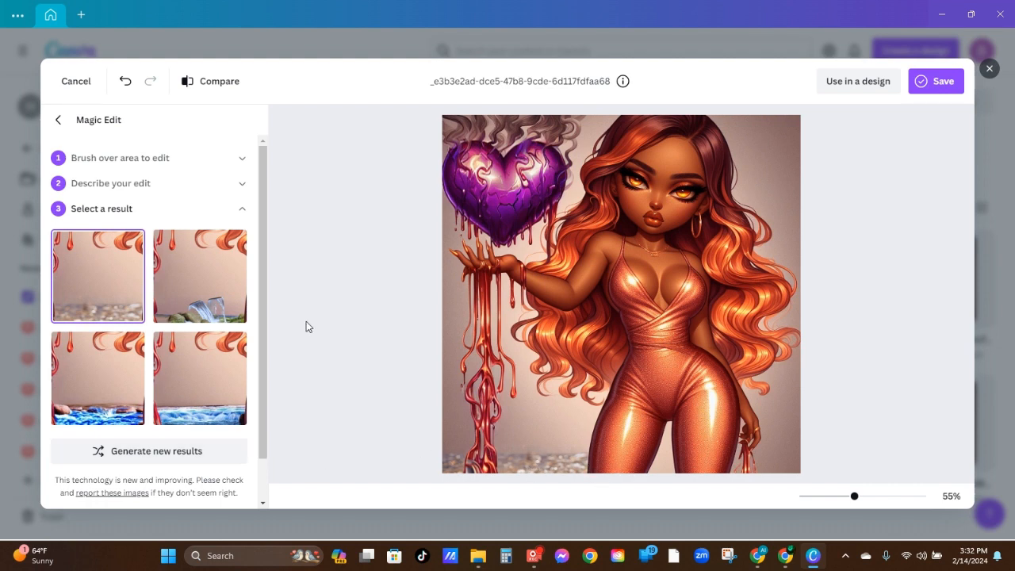
Compare the fourth and first generated ground variations and apply the first one to the image
left_click(200, 390)
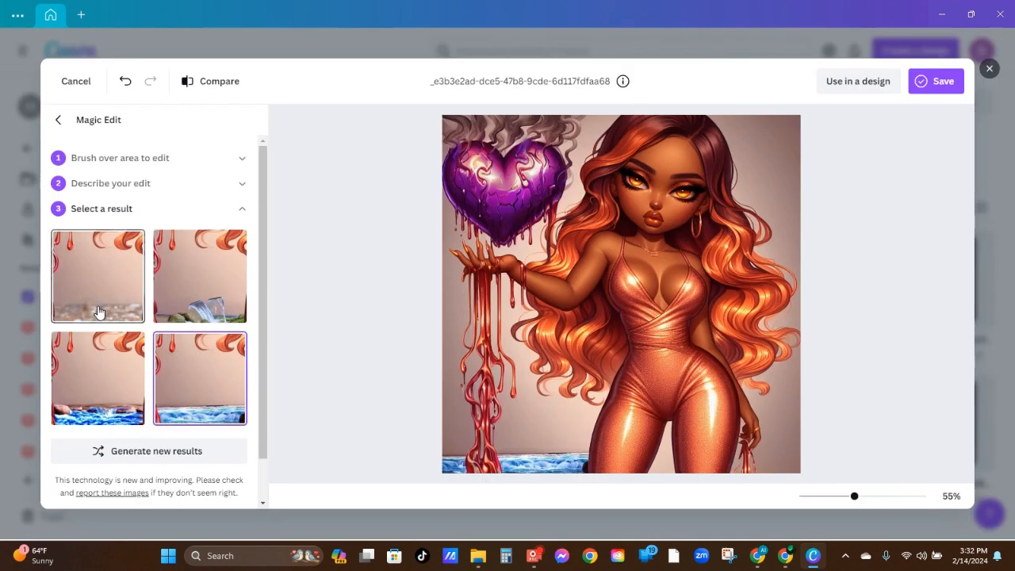
left_click(98, 311)
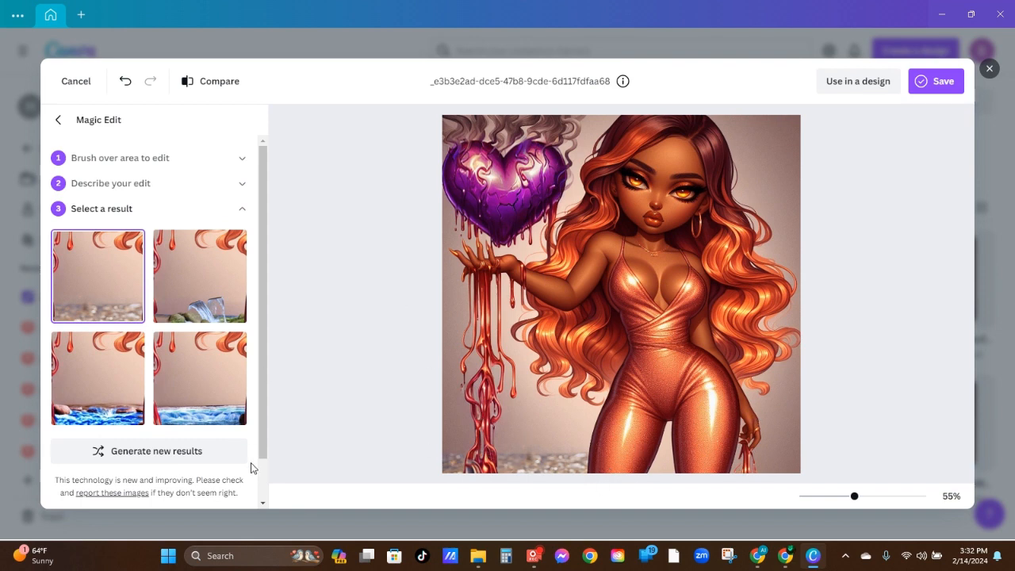
scroll(264, 483, "down", 2)
left_click(215, 482)
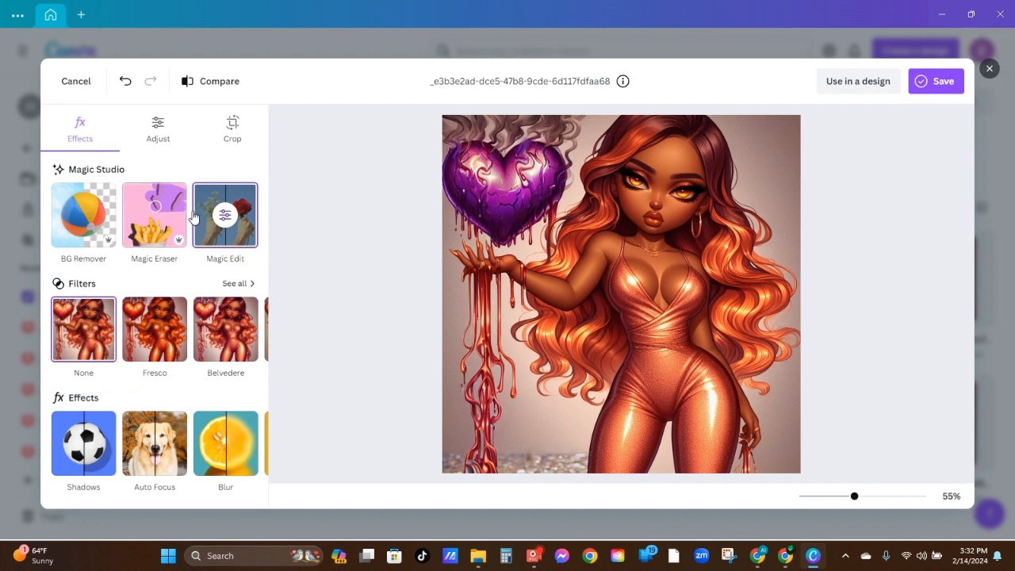
Start another Magic Edit and brush over the pebbled ground strip along the image's lower edge, dismissing the message notification
left_click(237, 212)
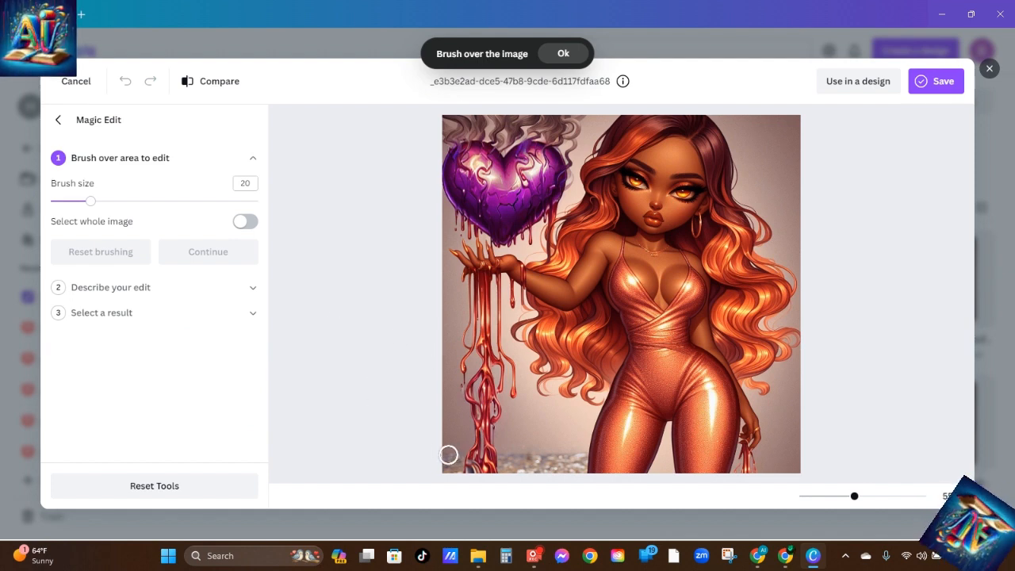
mouse_move(450, 456)
left_mouse_down()
mouse_move(460, 458)
mouse_move(455, 469)
mouse_move(578, 462)
mouse_move(481, 473)
mouse_move(579, 459)
mouse_move(476, 464)
left_mouse_up()
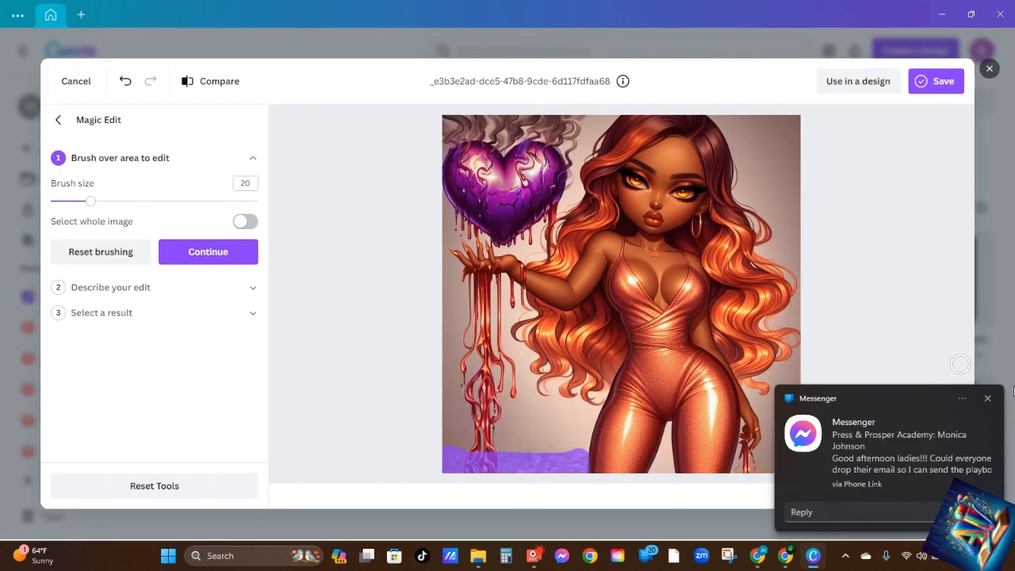
left_click(988, 400)
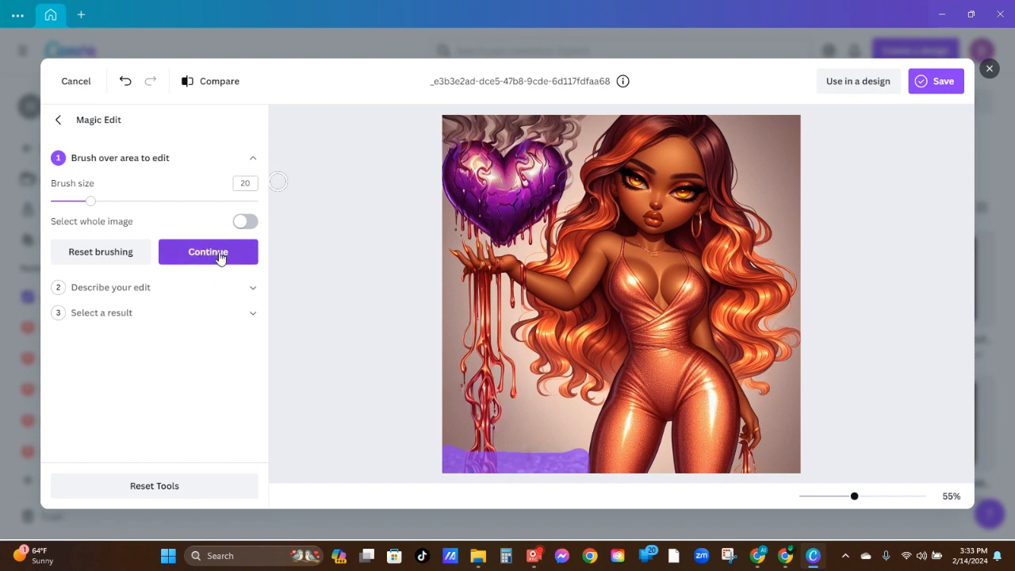
Describe the edit for the pebbled ground as "add the color red" and generate the results
left_click(206, 252)
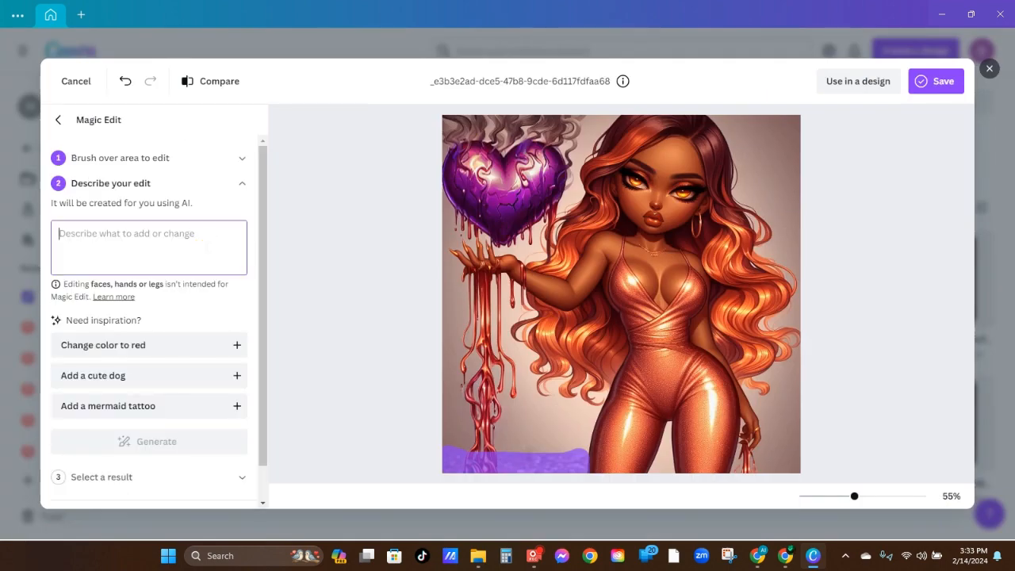
left_click(163, 238)
type("change")
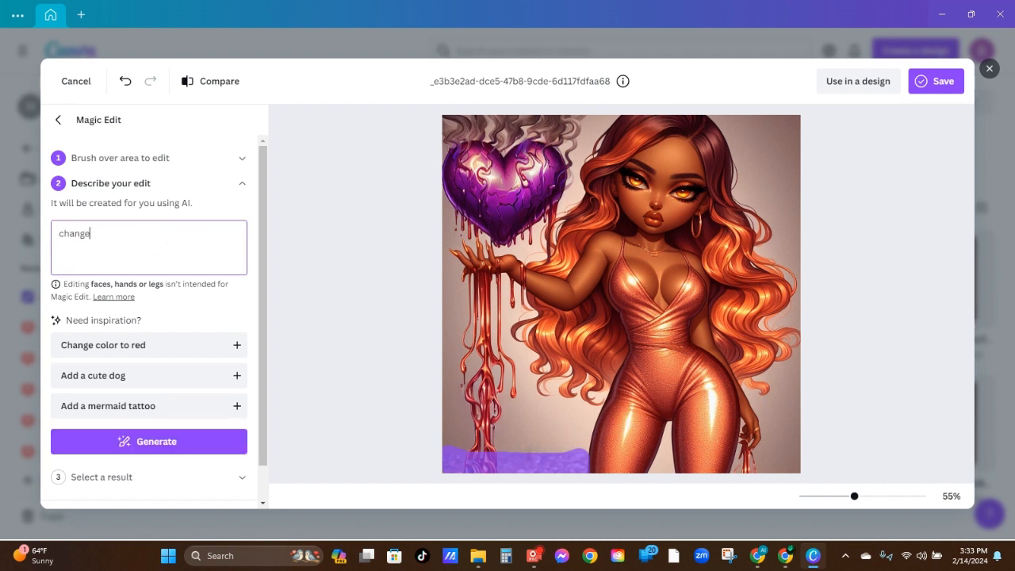
type("add ")
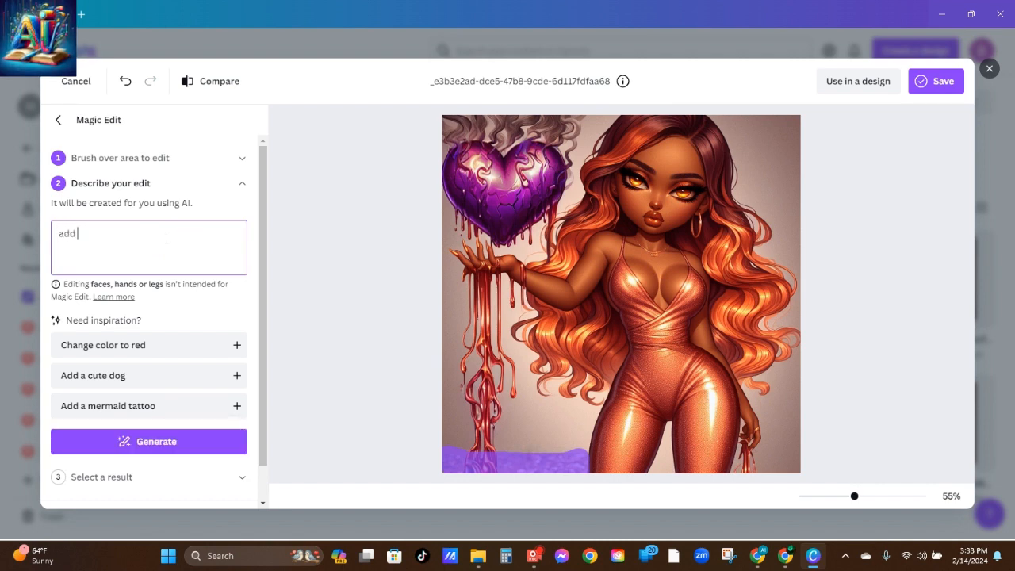
type("the color red")
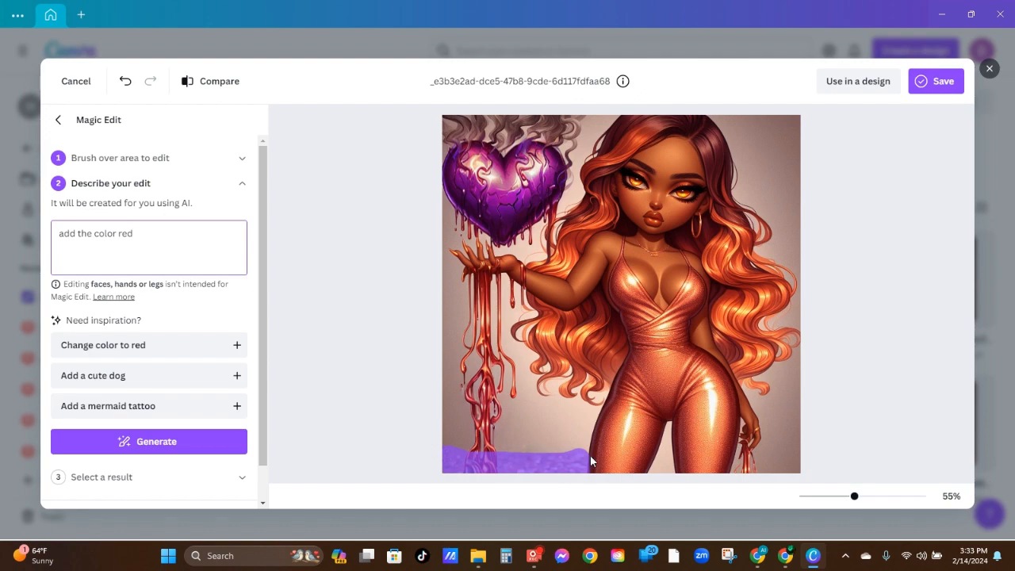
left_click(166, 445)
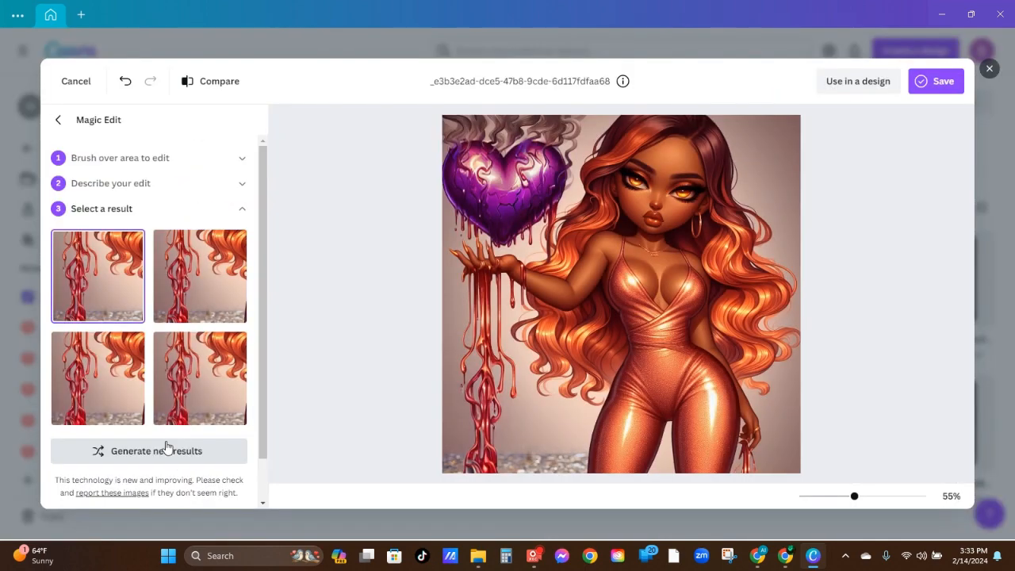
Compare the four generated variations of the ground strip and discard this Magic Edit
left_click(205, 292)
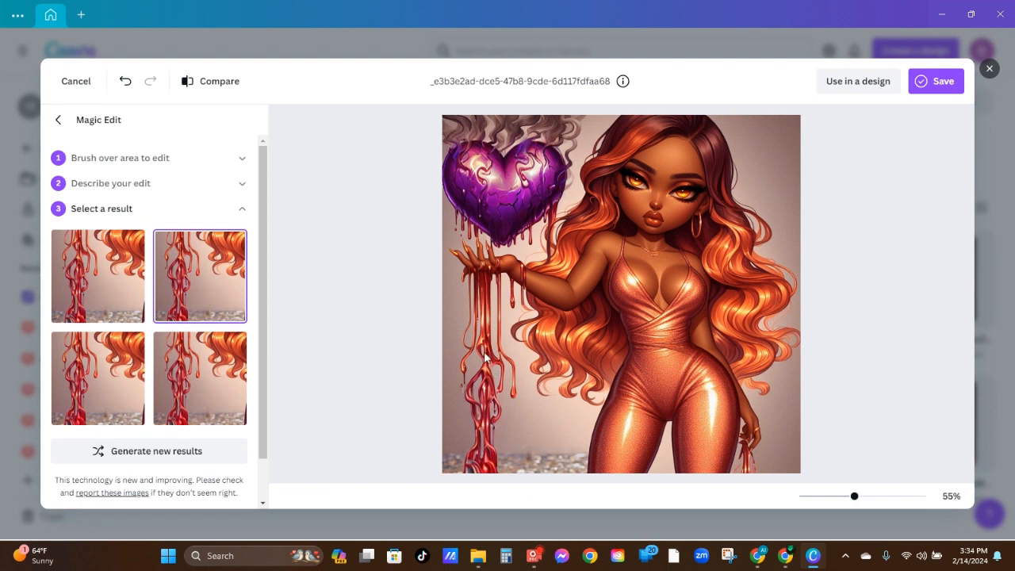
left_click(80, 294)
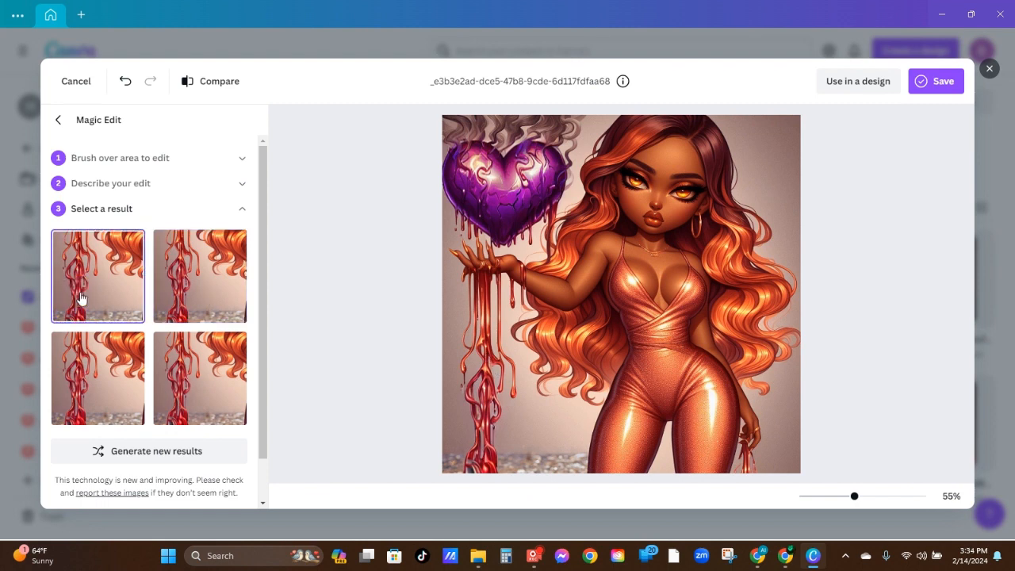
left_click(199, 401)
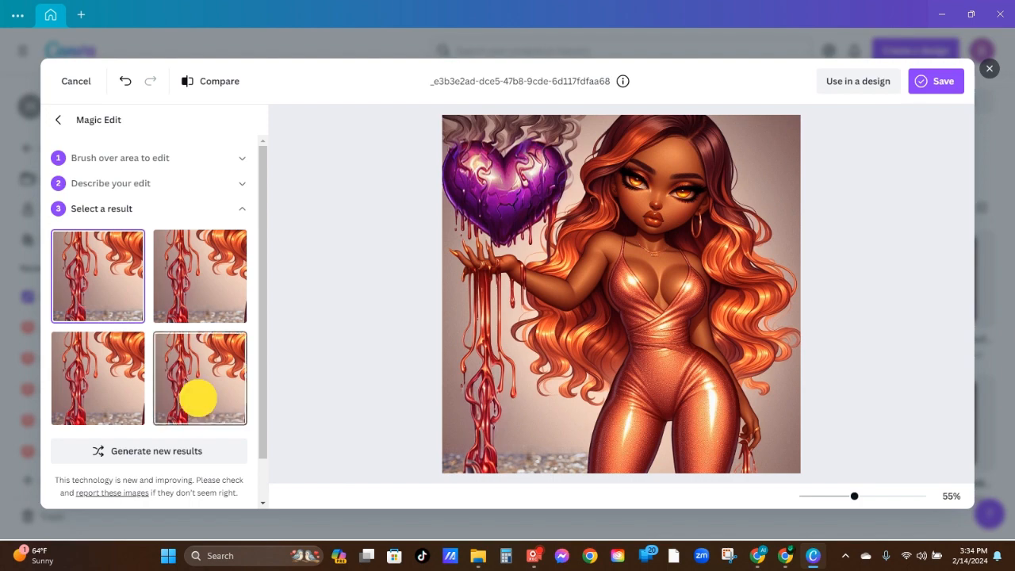
left_click(96, 406)
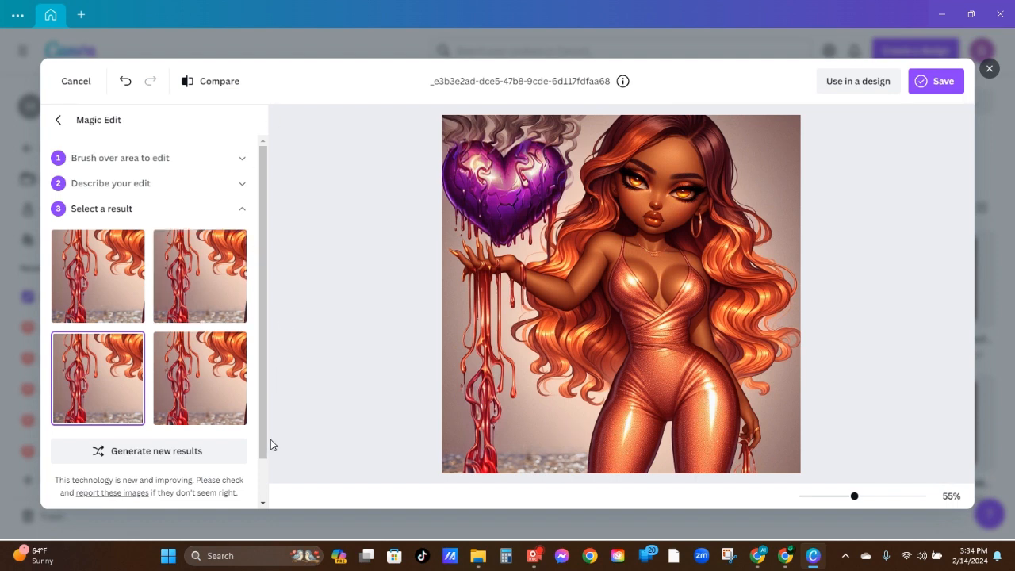
left_click(263, 475)
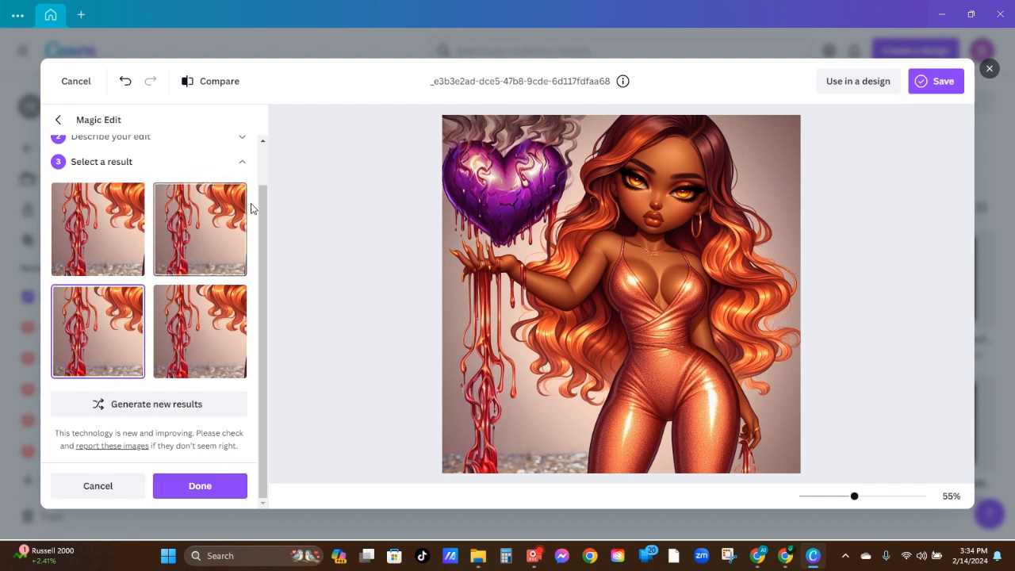
left_click(261, 164)
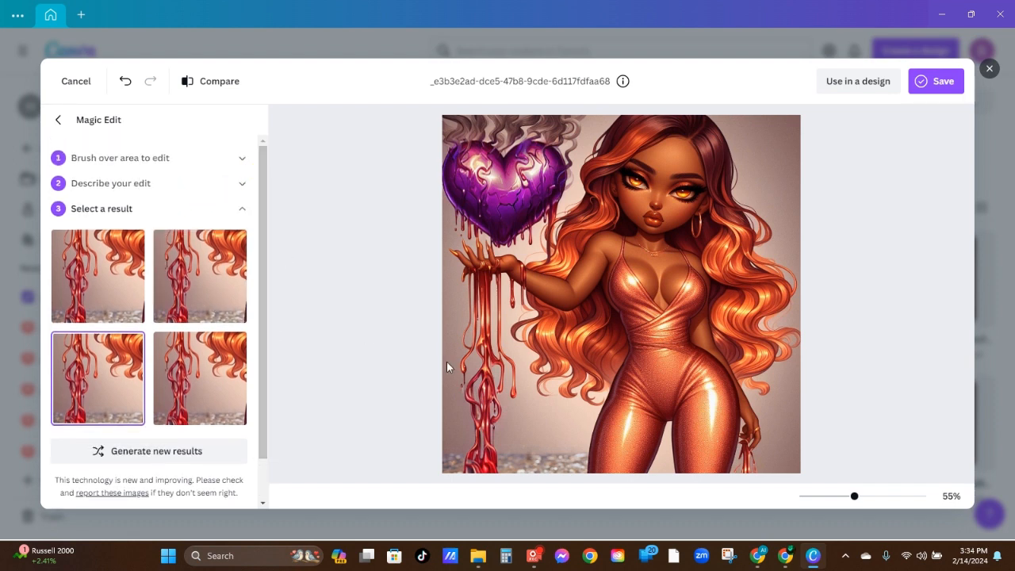
left_click(265, 480)
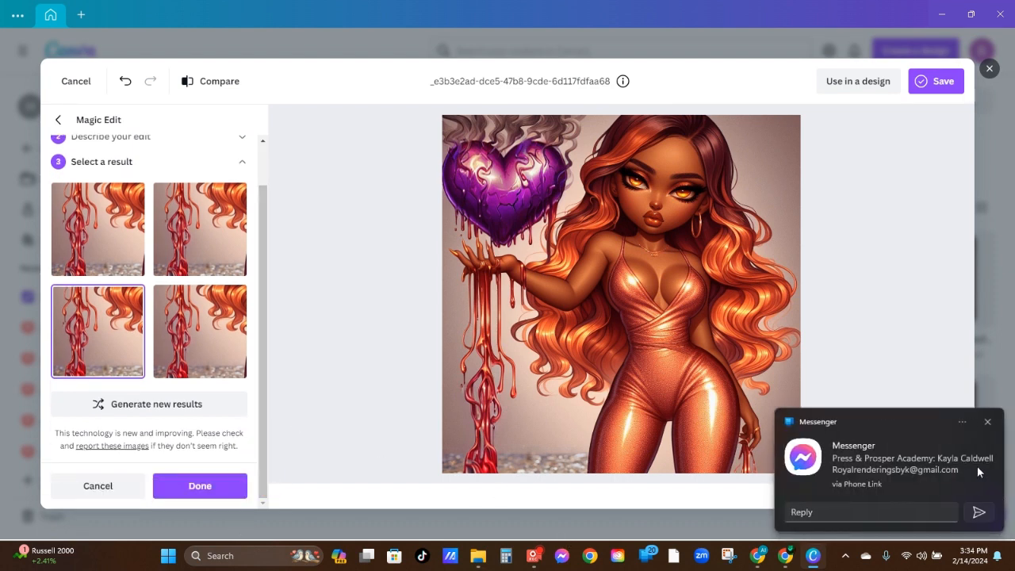
left_click(988, 423)
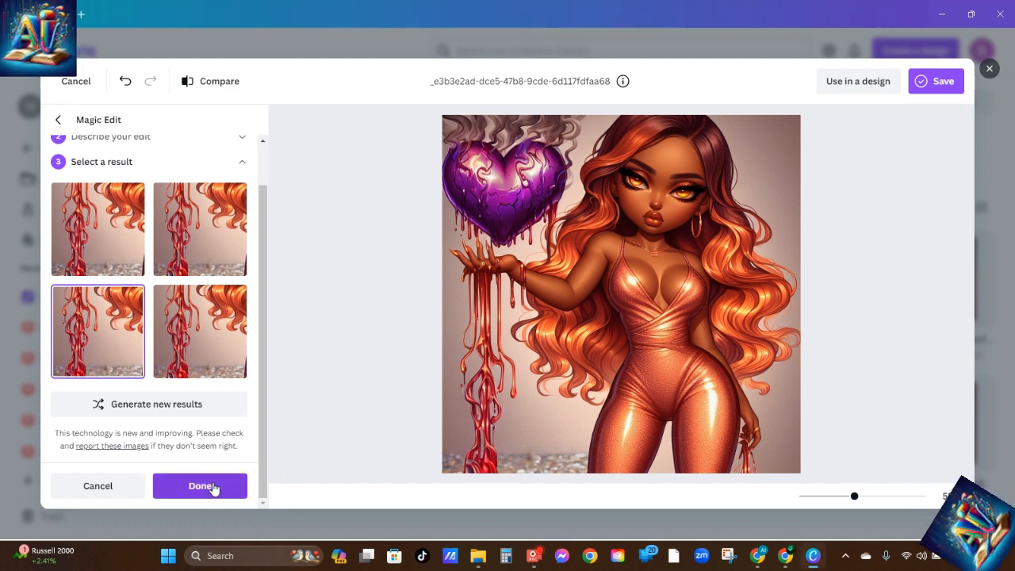
left_click(95, 483)
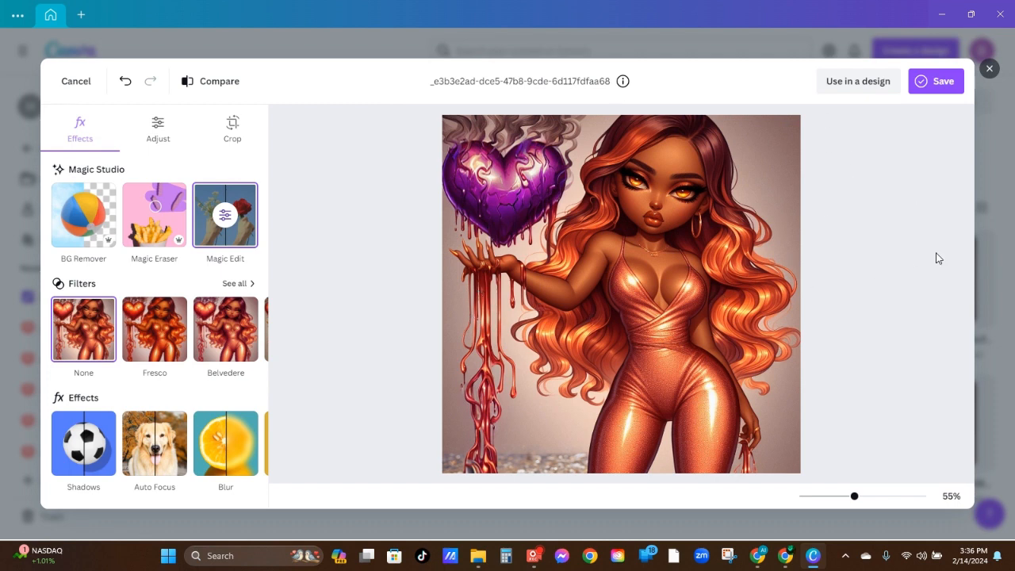
Save the edited purple-heart image to Canva
left_click(946, 85)
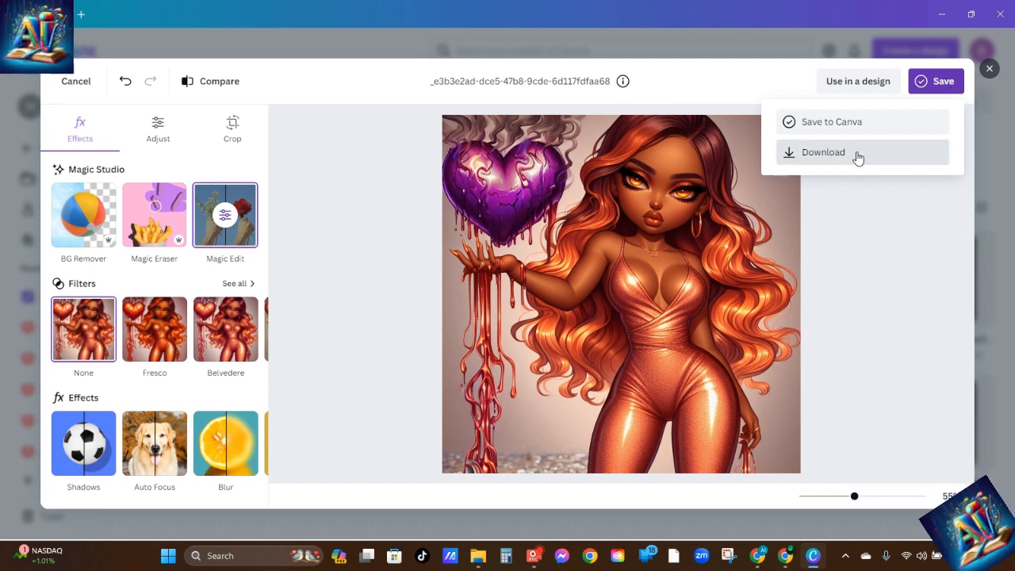
left_click(867, 122)
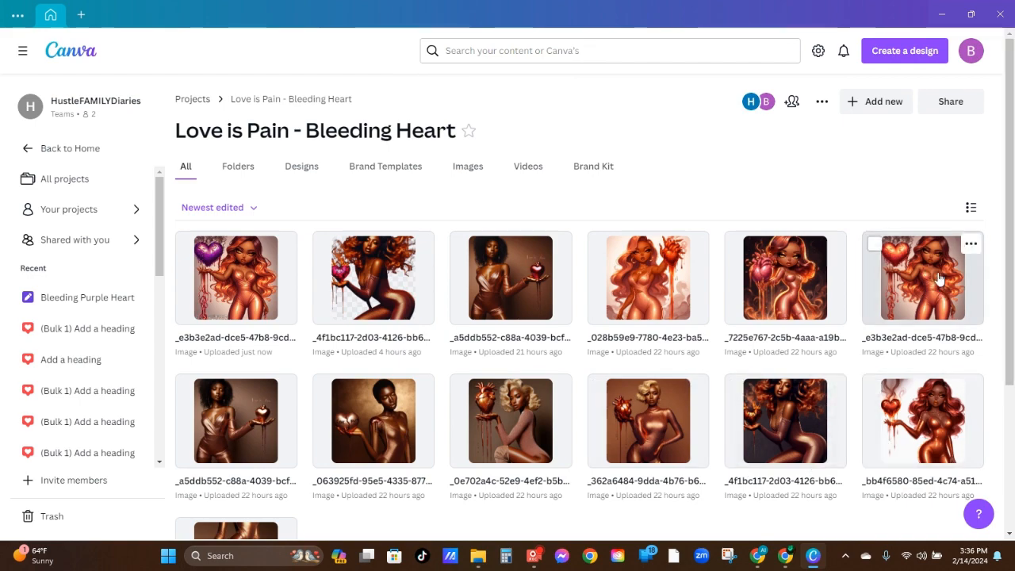
View the original red-heart image and the newly saved purple-heart copy in turn, closing each one
left_click(916, 285)
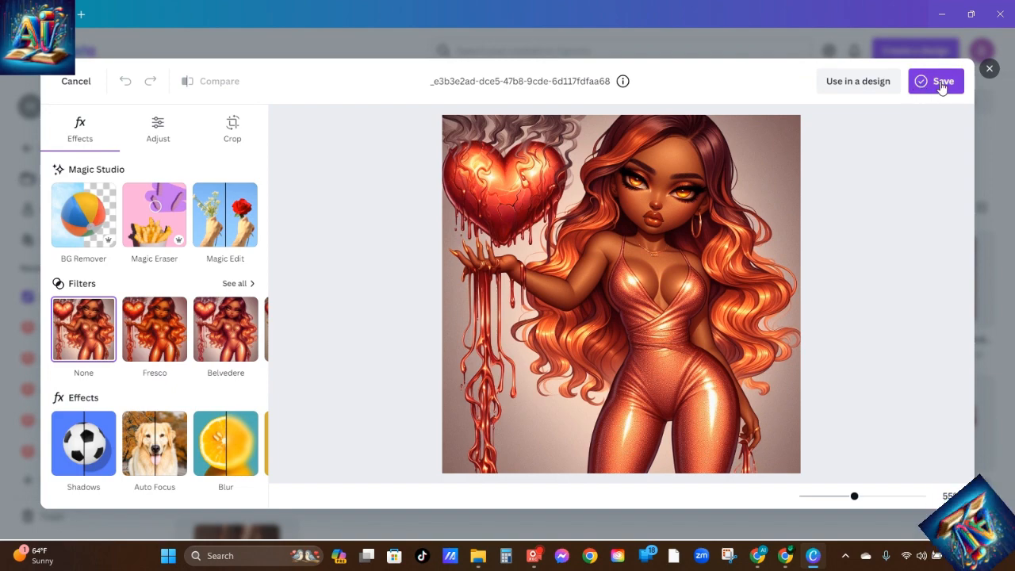
left_click(988, 69)
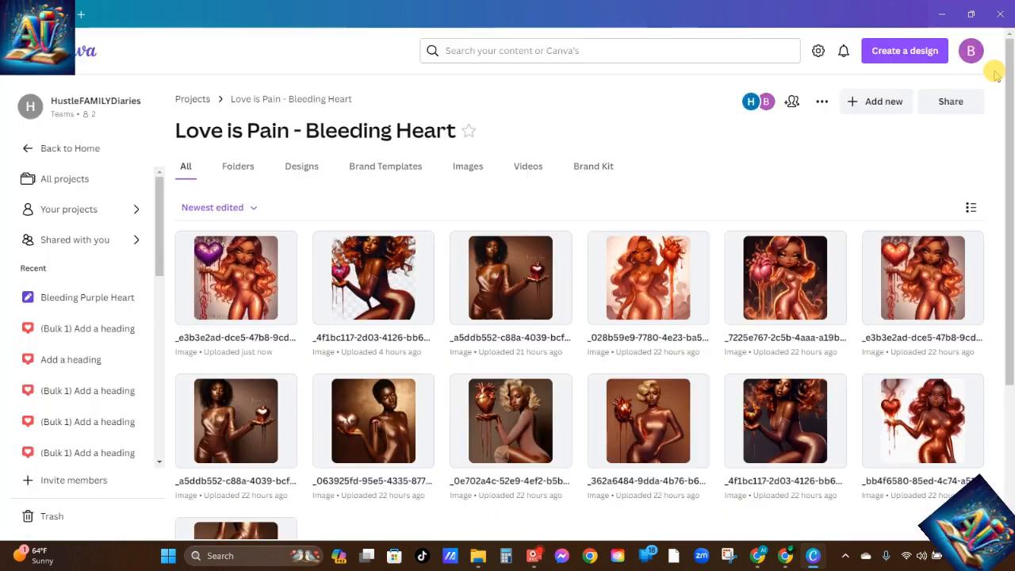
left_click(235, 283)
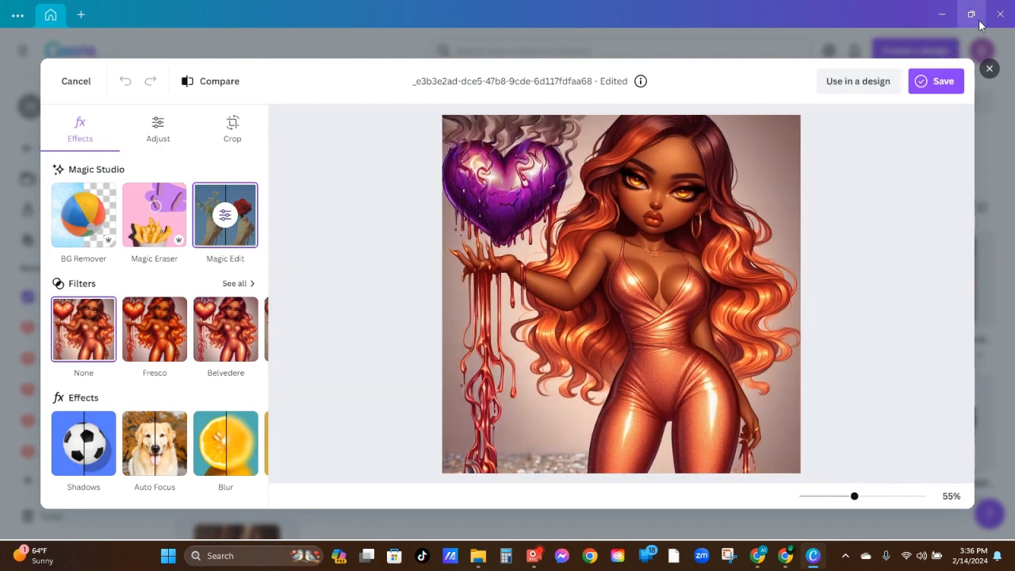
left_click(989, 68)
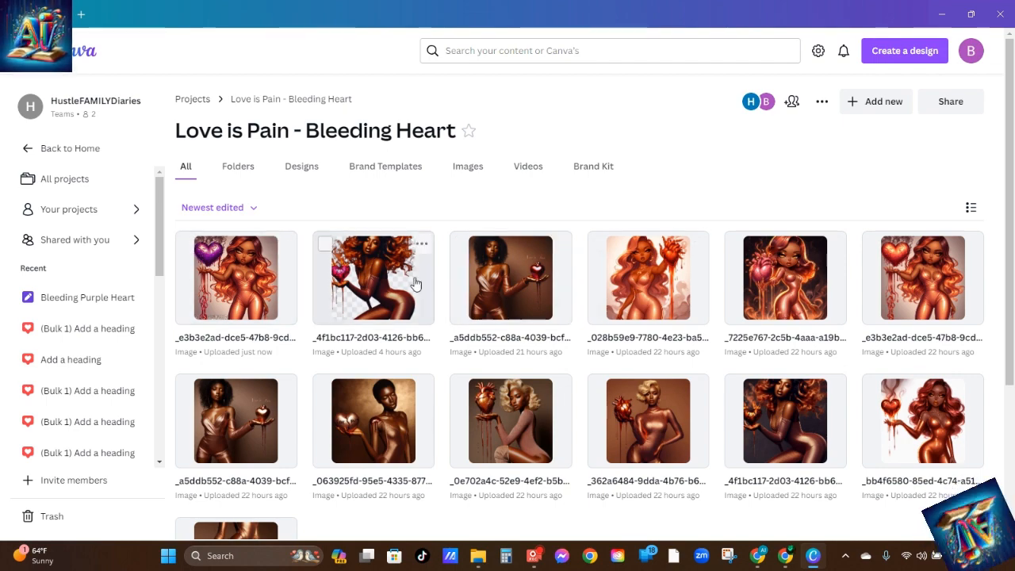
View the original _4f1bc117 burning-heart image and then its edited version with the transparent background
left_click(777, 410)
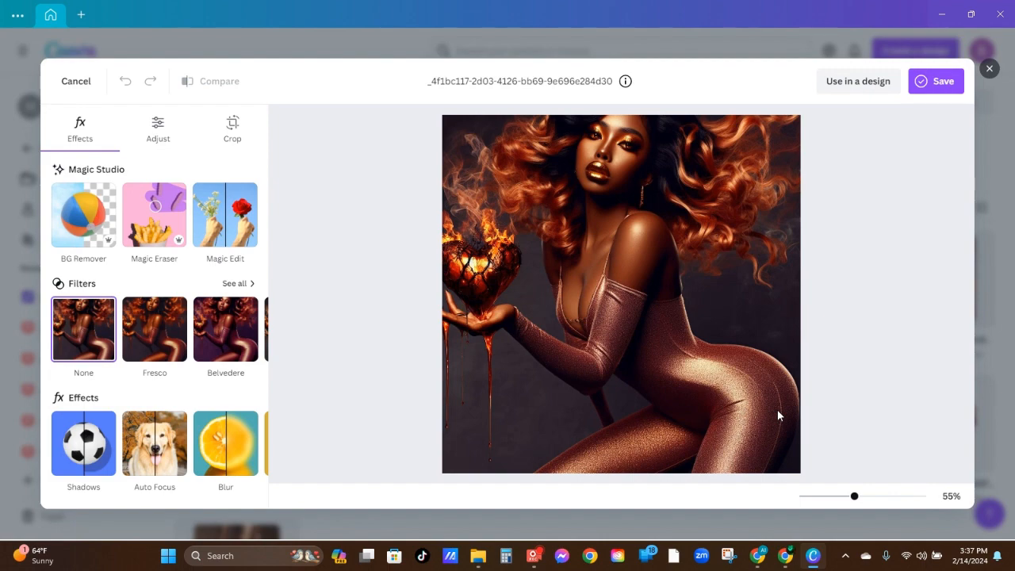
key("Escape")
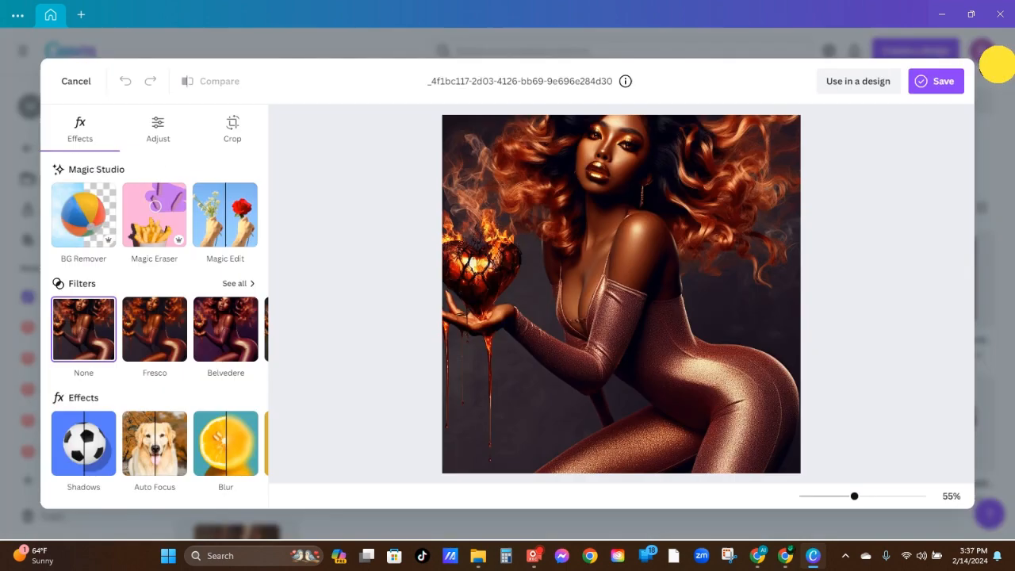
left_click(994, 72)
left_click(371, 277)
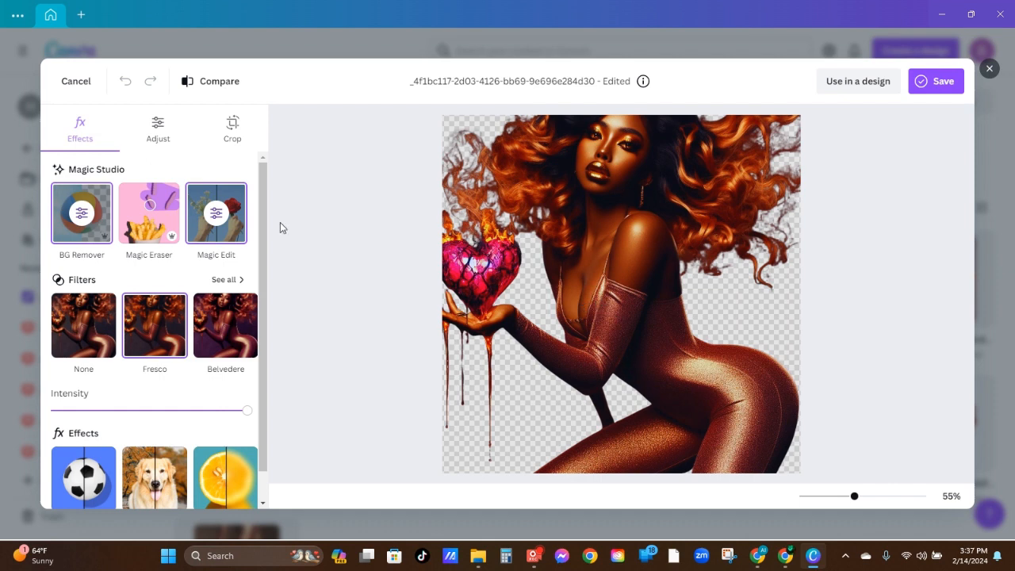
Close the edited burning-heart image and look at the options for adding new content to the Bleeding Heart folder
left_click(990, 70)
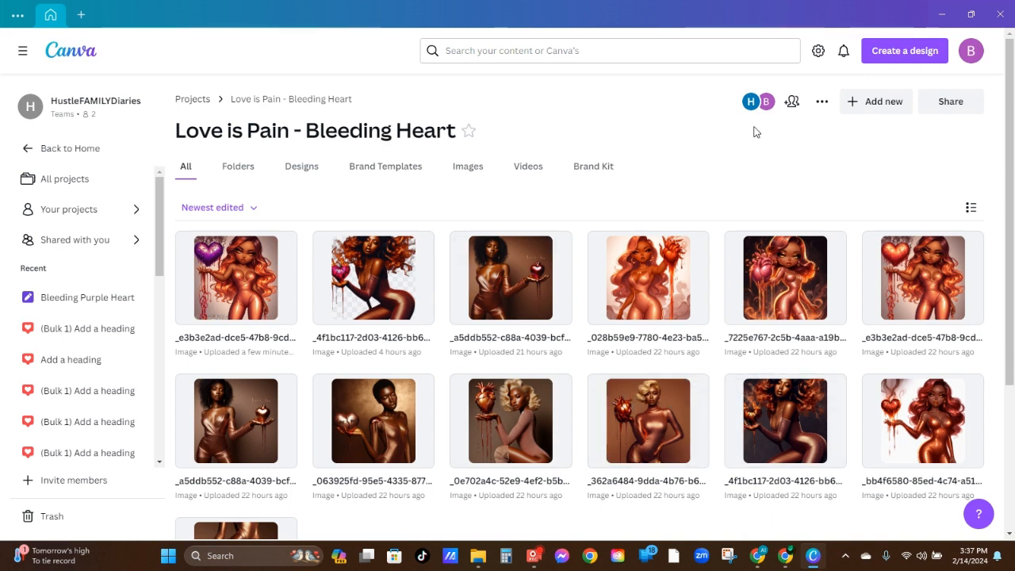
left_click(878, 103)
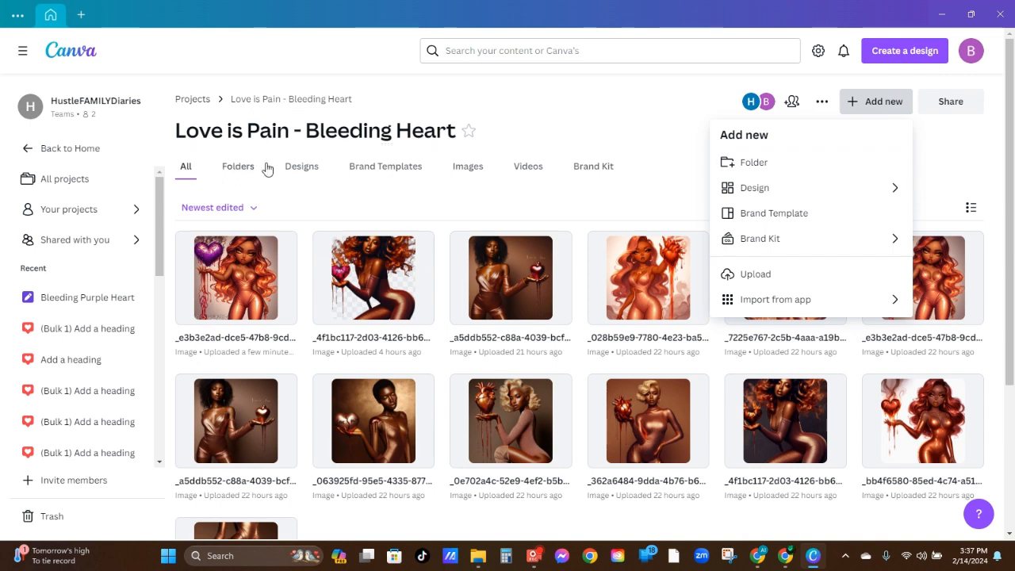
left_click(609, 119)
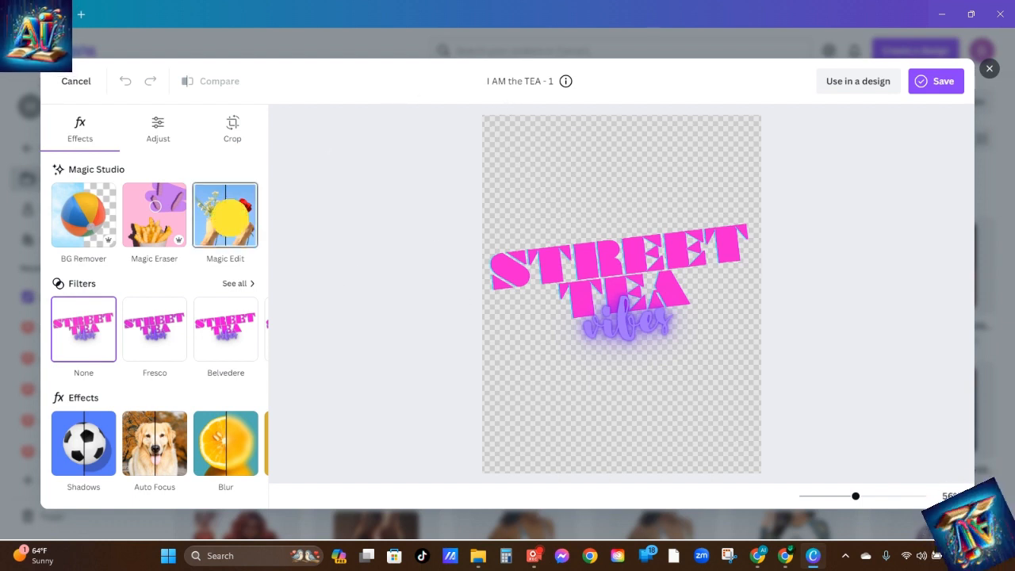
Start a Magic Edit on the I AM the TEA - 1 image and brush over the words STREET TEA at size 20
left_click(229, 219)
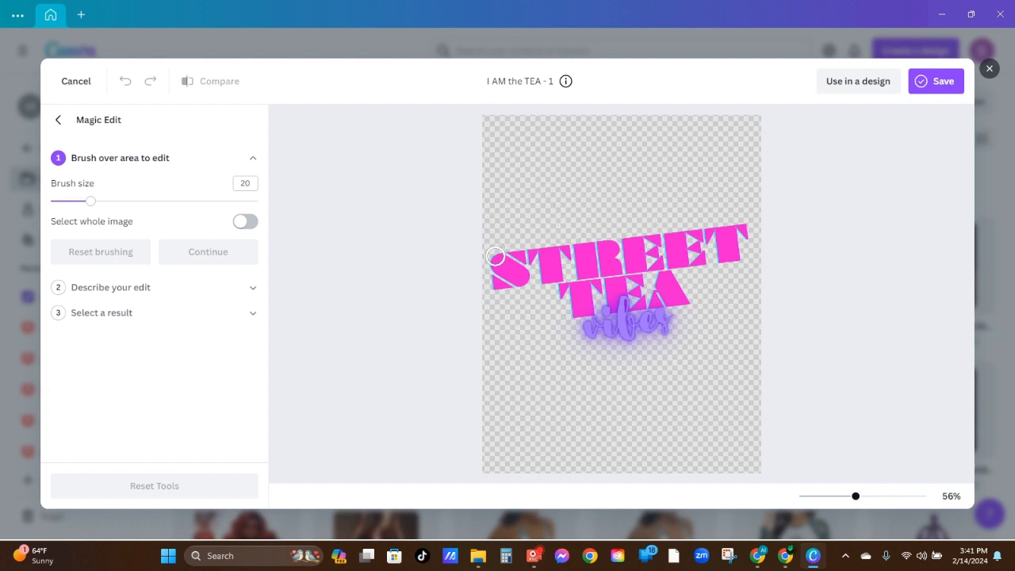
mouse_move(496, 257)
left_mouse_down()
mouse_move(739, 230)
mouse_move(565, 236)
mouse_move(541, 245)
mouse_move(599, 246)
mouse_move(494, 270)
mouse_move(553, 269)
mouse_move(499, 282)
mouse_move(648, 267)
mouse_move(737, 251)
mouse_move(745, 247)
mouse_move(730, 238)
mouse_move(729, 251)
mouse_move(740, 233)
mouse_move(739, 260)
mouse_move(715, 260)
mouse_move(700, 245)
mouse_move(716, 240)
mouse_move(701, 239)
mouse_move(602, 259)
mouse_move(706, 255)
mouse_move(664, 272)
mouse_move(654, 296)
mouse_move(686, 298)
mouse_move(667, 279)
mouse_move(669, 299)
mouse_move(647, 302)
mouse_move(636, 278)
mouse_move(560, 290)
mouse_move(587, 288)
mouse_move(570, 303)
mouse_move(605, 293)
left_mouse_up()
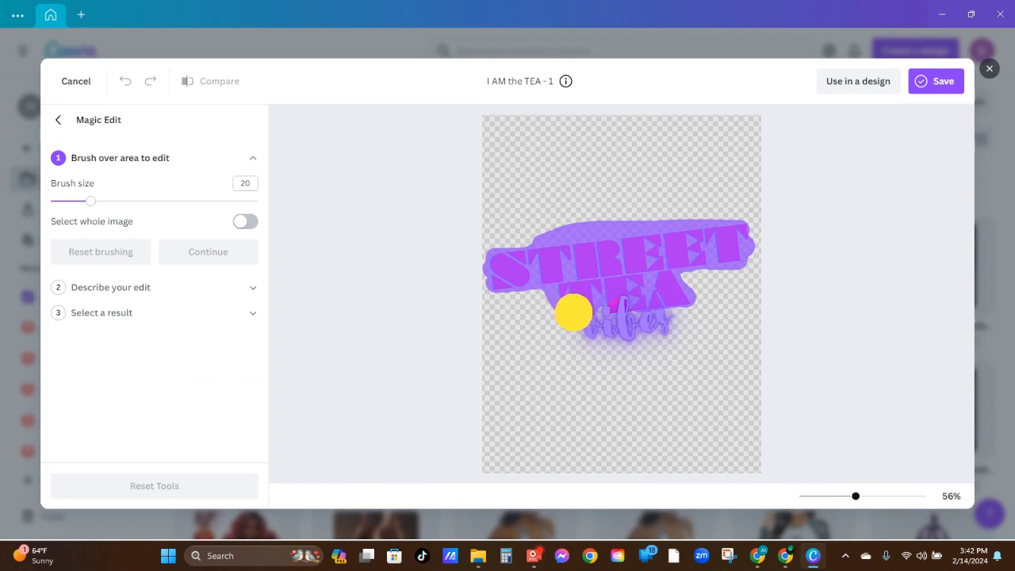
left_click_drag(579, 311, 600, 277)
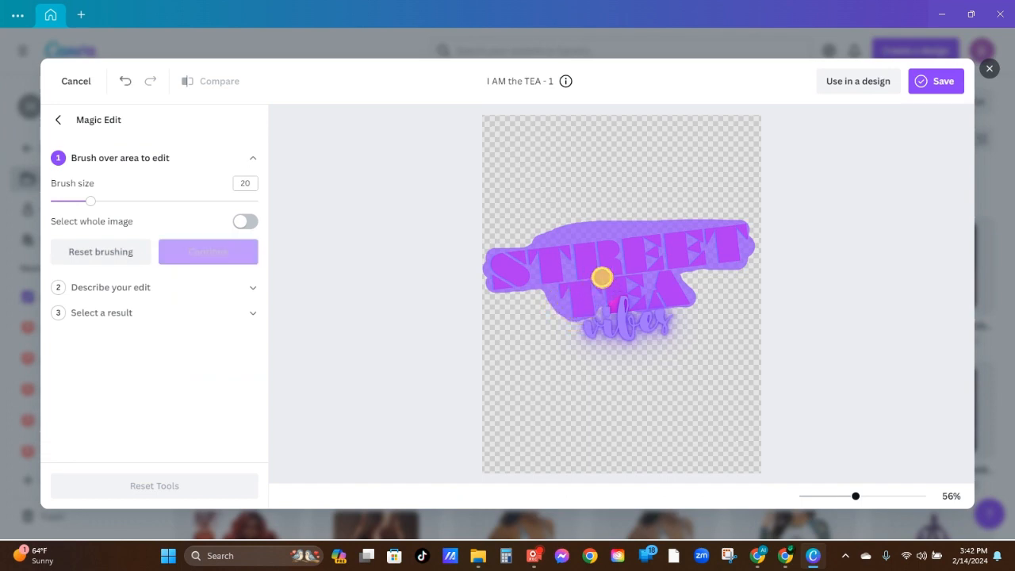
Reduce the brush size in stages down to 1 and cover the missed spots where TEA meets the word vibes
left_click(69, 202)
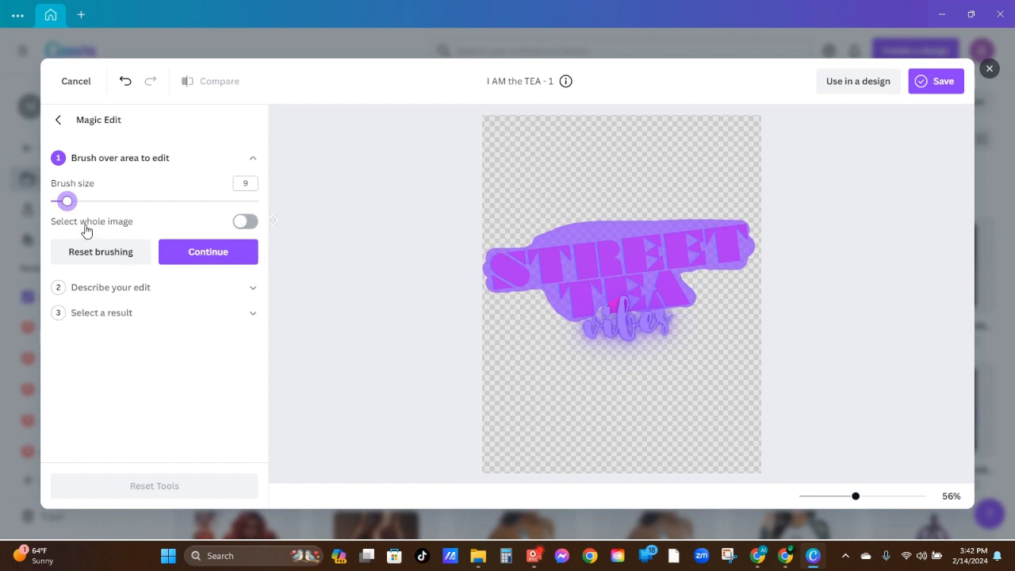
left_click(57, 203)
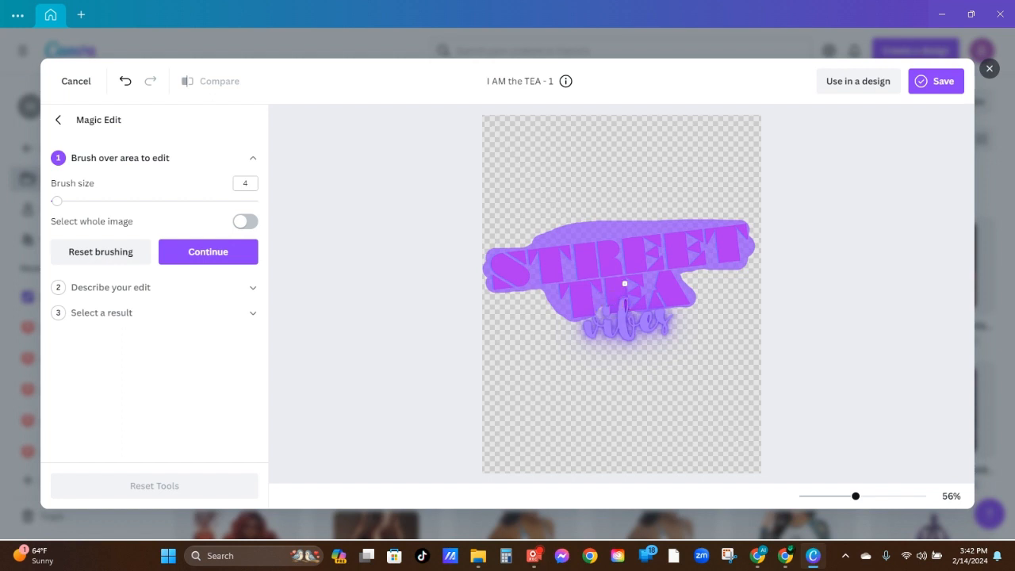
left_click(631, 311)
left_click(52, 204)
left_click_drag(56, 204, 47, 201)
left_click(625, 302)
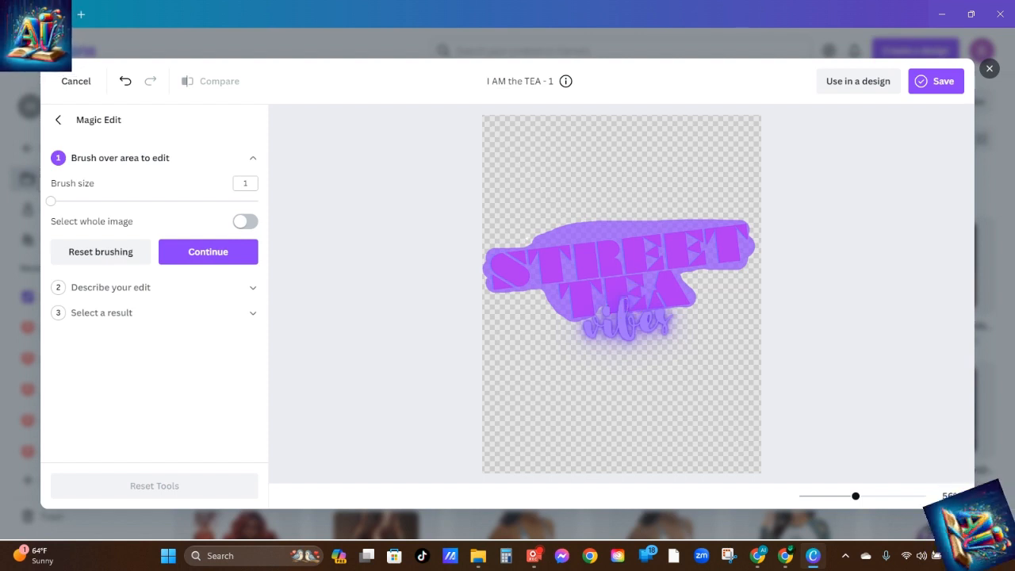
Generate Magic Edit results for the brushed lettering with the description "change color to gold"
left_click(195, 250)
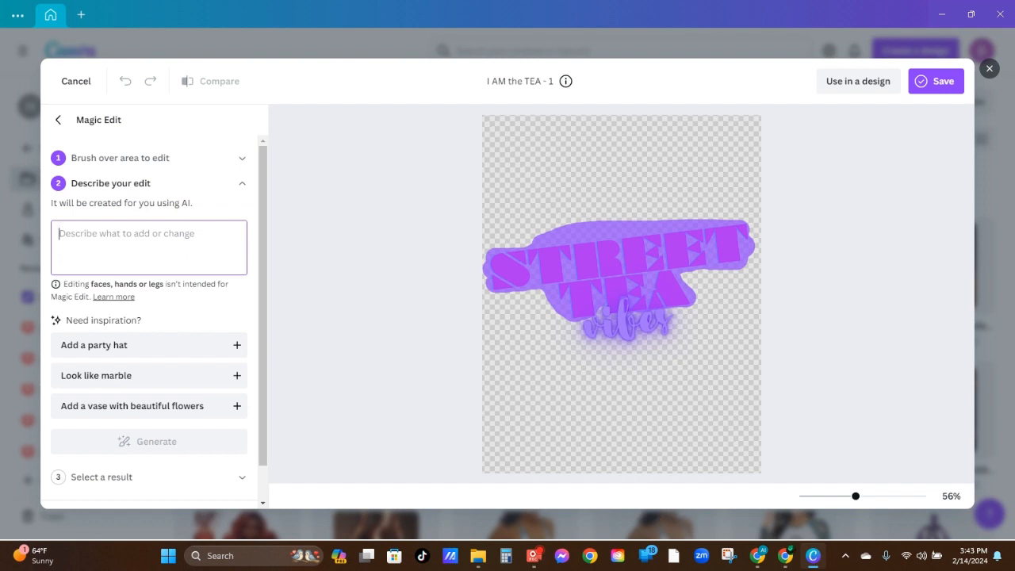
type("change color to gold")
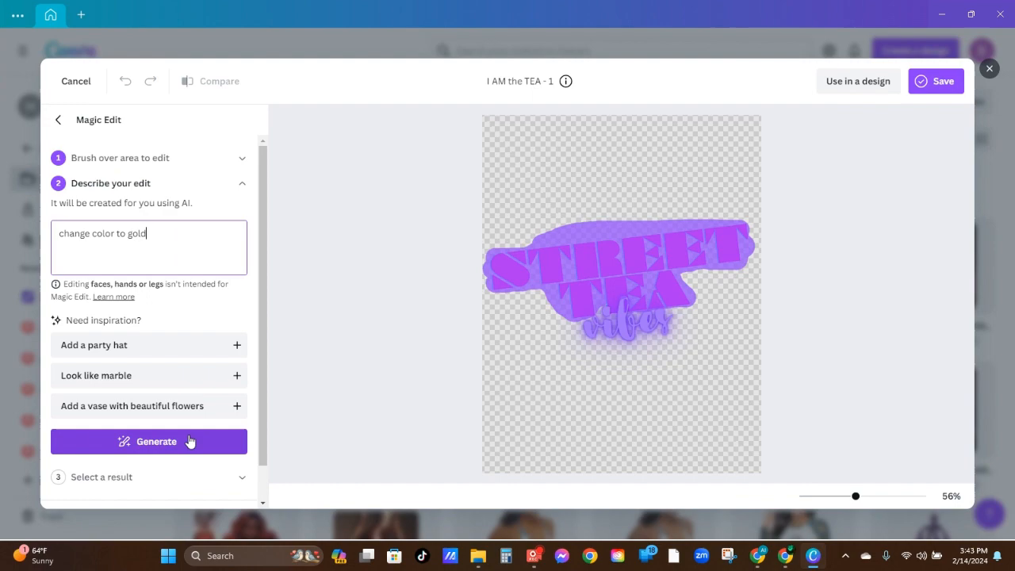
left_click(179, 438)
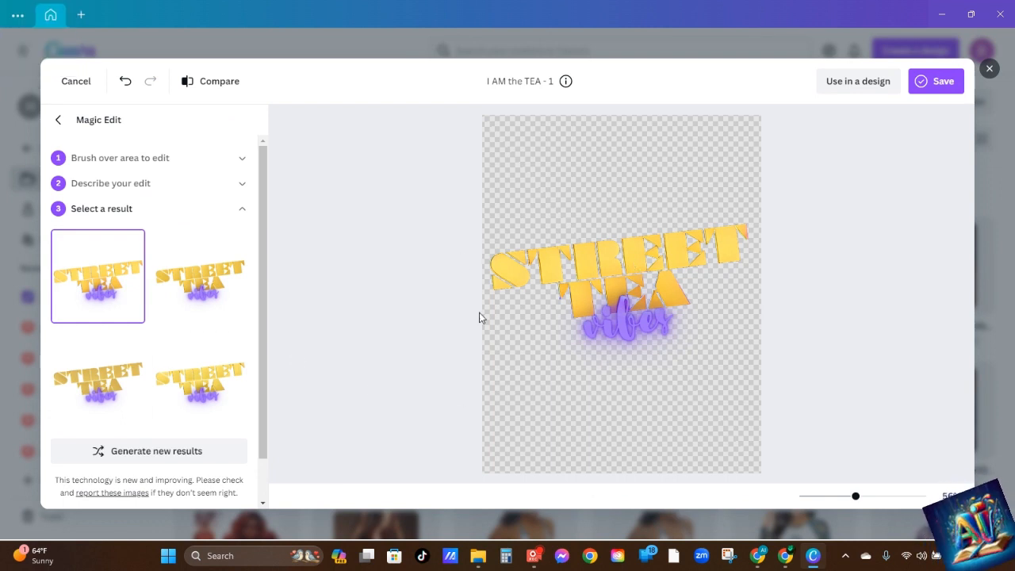
Compare the four generated gold versions of the STREET TEA lettering on the image
left_click(223, 381)
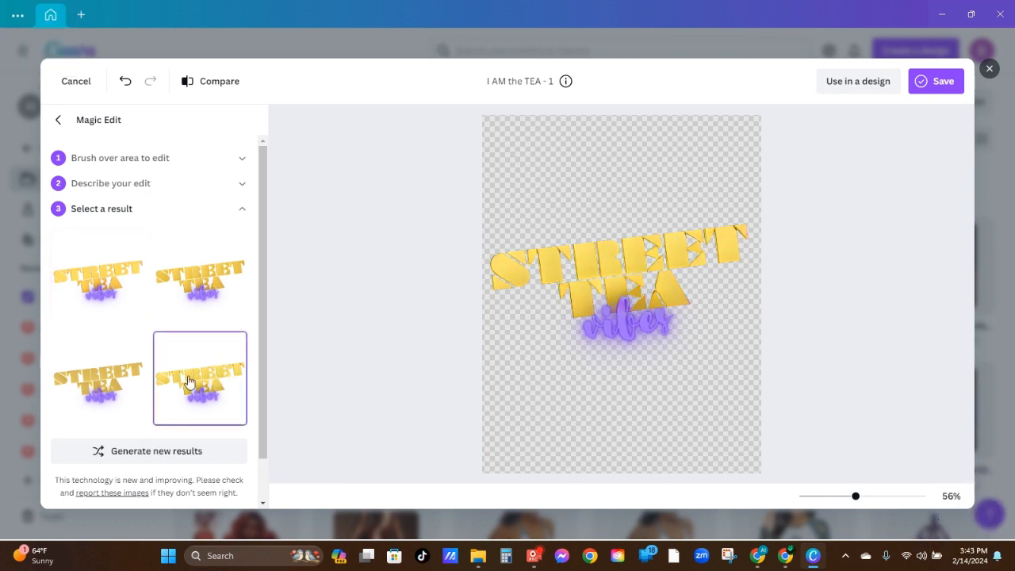
left_click(114, 385)
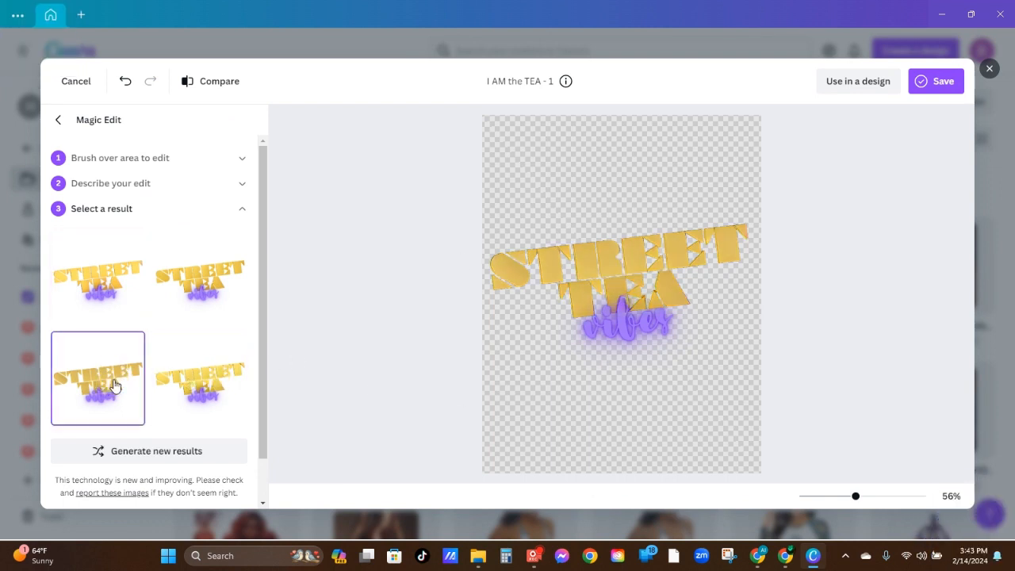
left_click(191, 300)
left_click(97, 290)
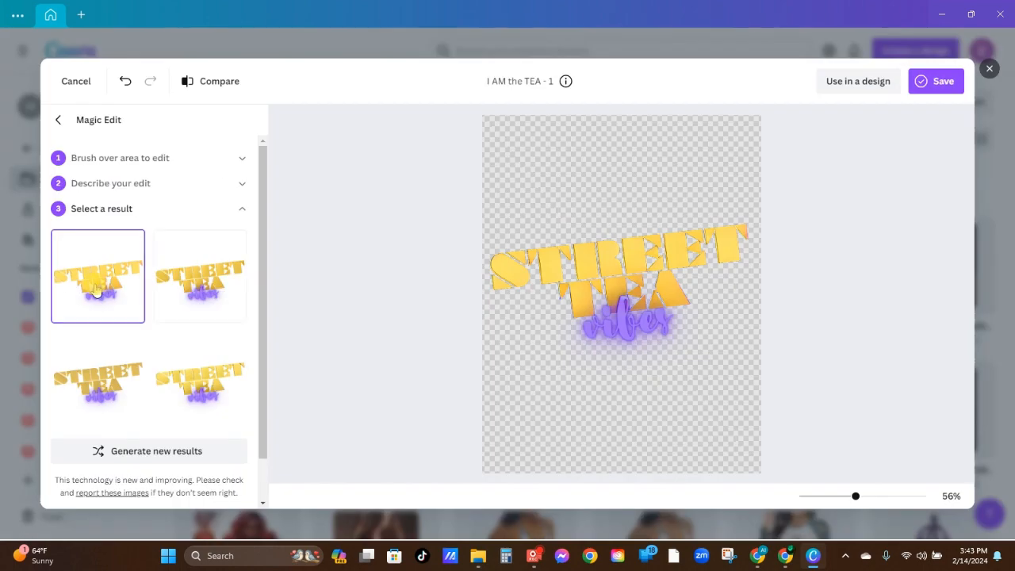
left_click(204, 266)
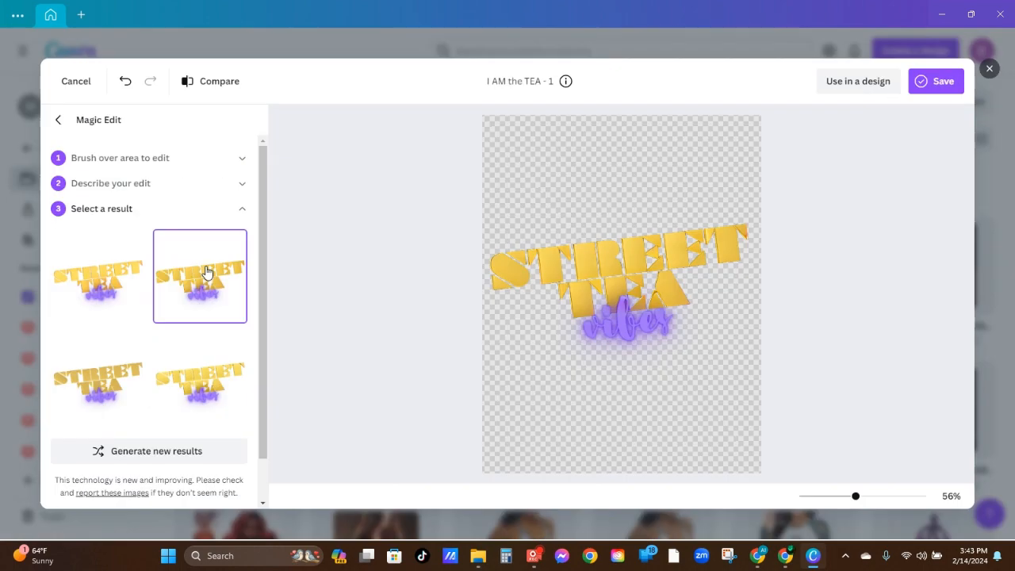
left_click(210, 386)
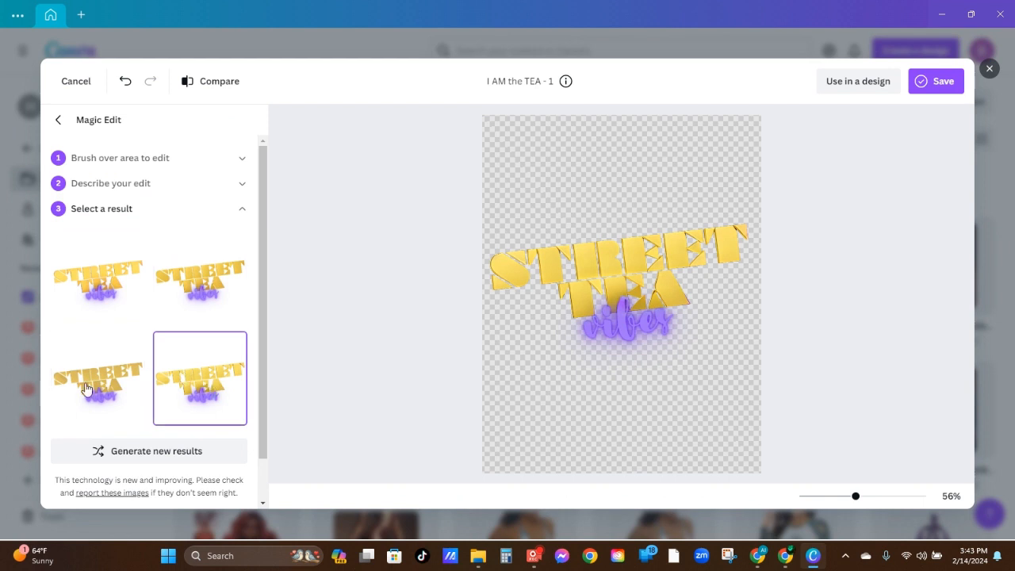
left_click(135, 374)
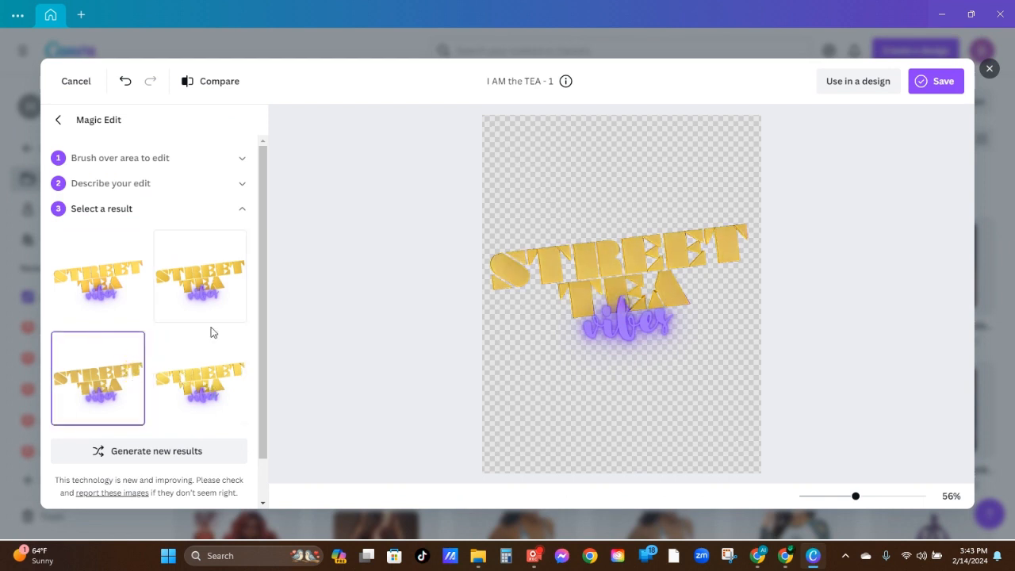
left_click(220, 382)
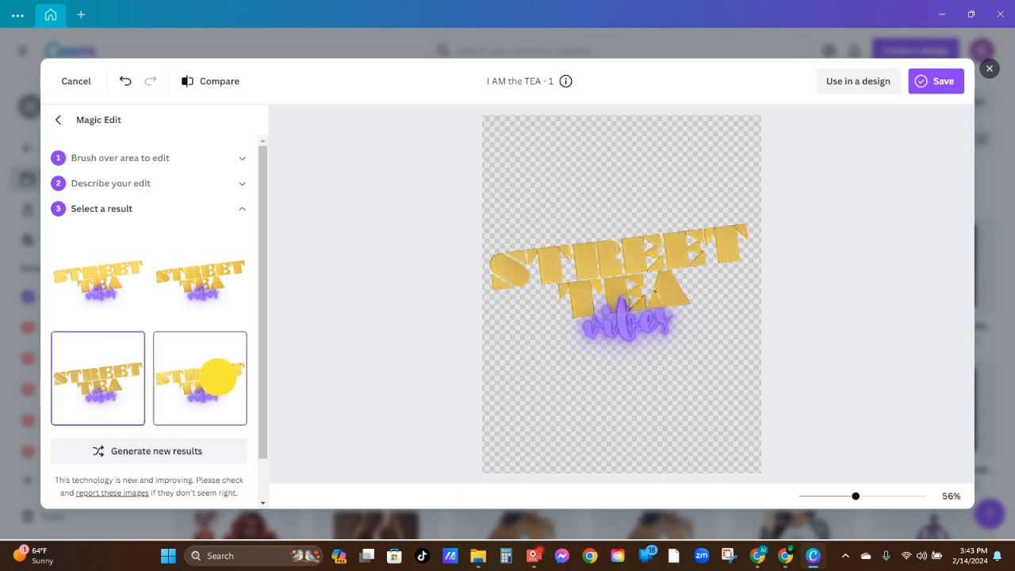
left_click(263, 475)
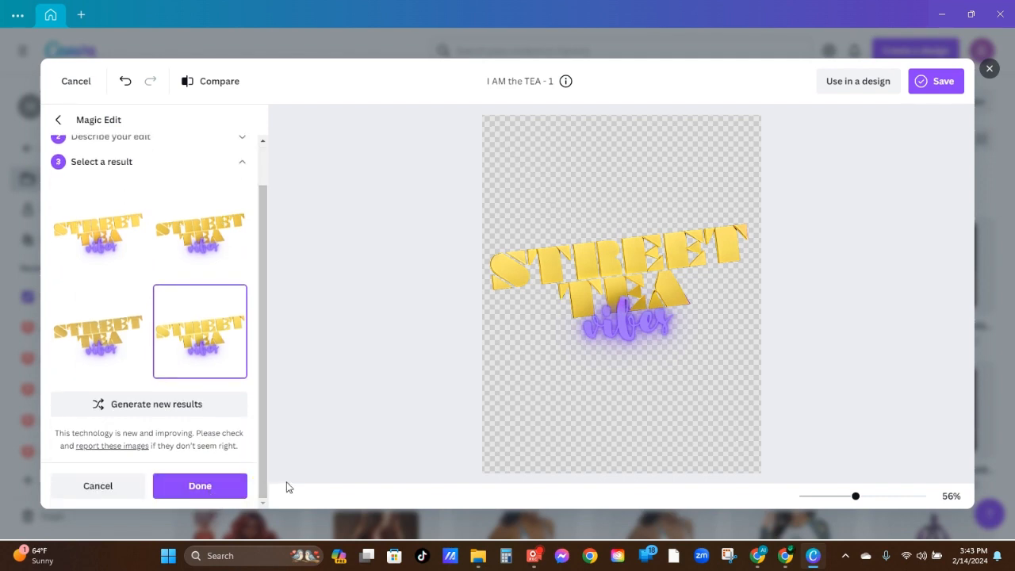
Generate a new set of gold lettering results, compare the variations and discard this Magic Edit
left_click(170, 403)
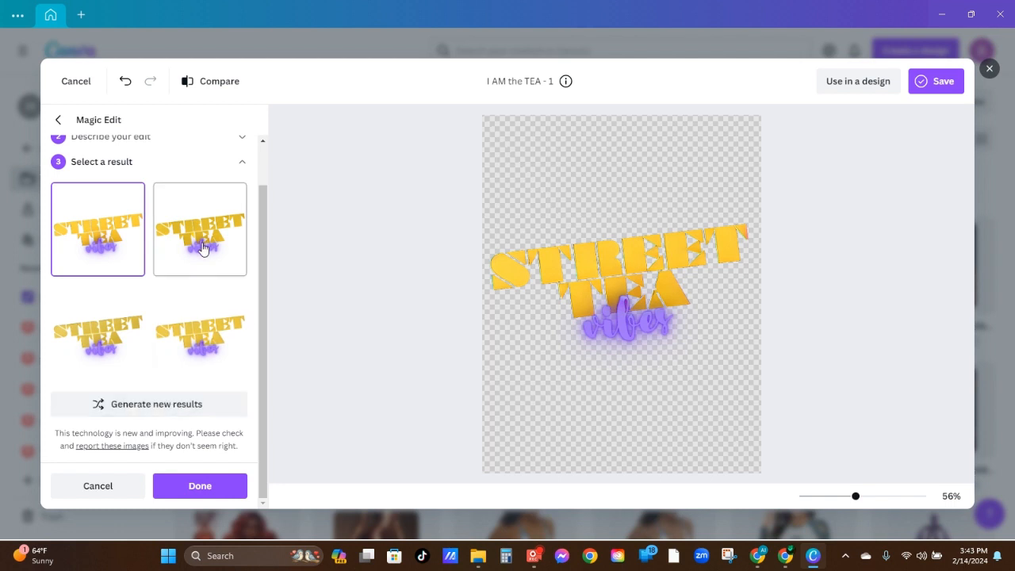
left_click(205, 344)
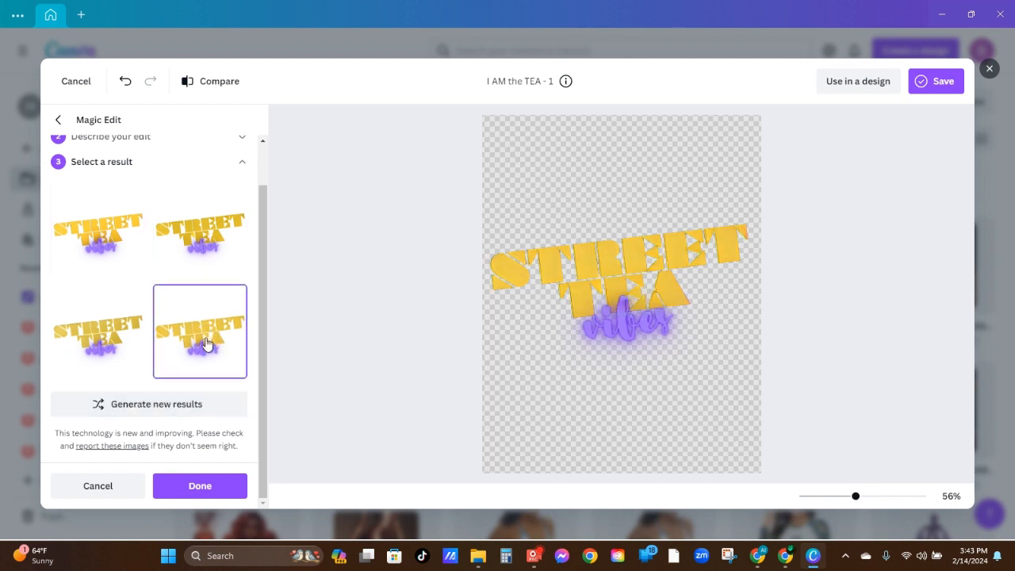
left_click(199, 239)
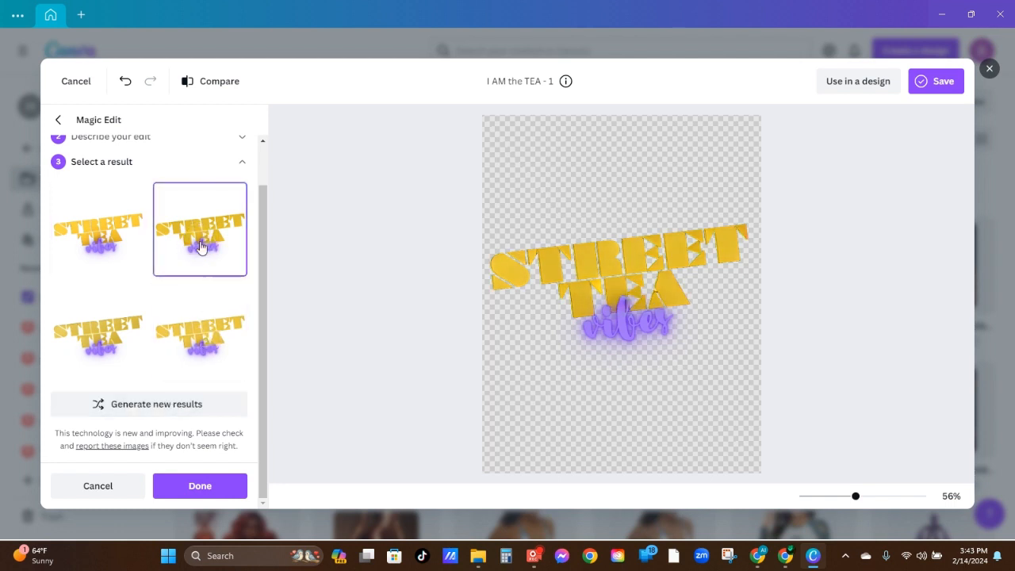
left_click(109, 326)
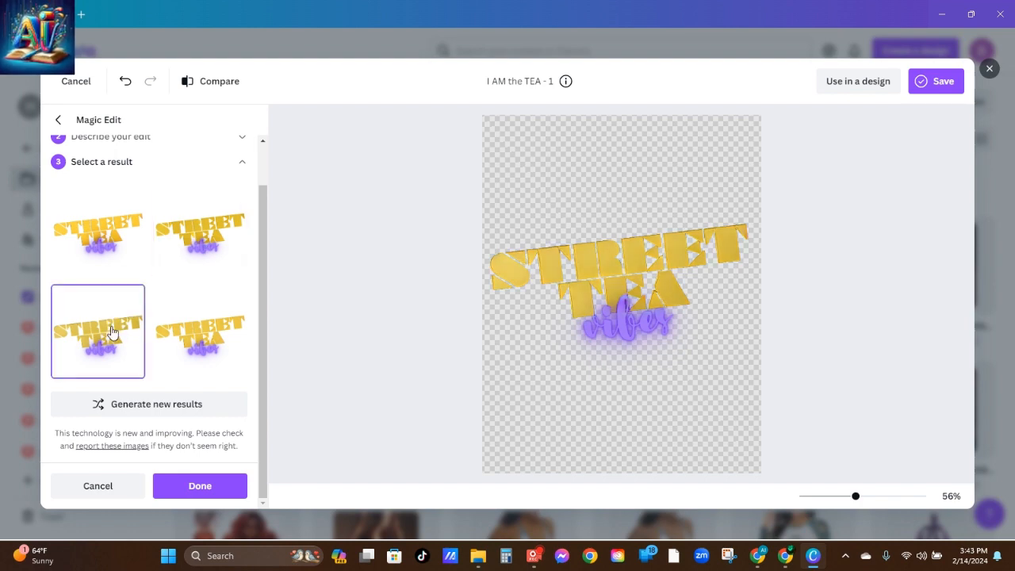
left_click(103, 485)
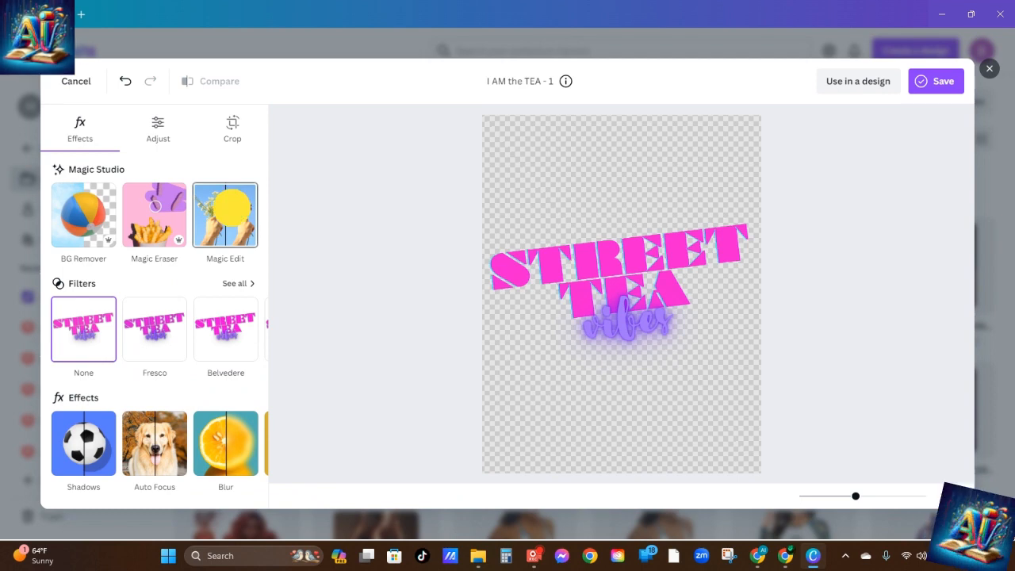
Start another Magic Edit, brush over STREET TEA at size 50, refine at size 1, and continue to the edit description
left_click(233, 212)
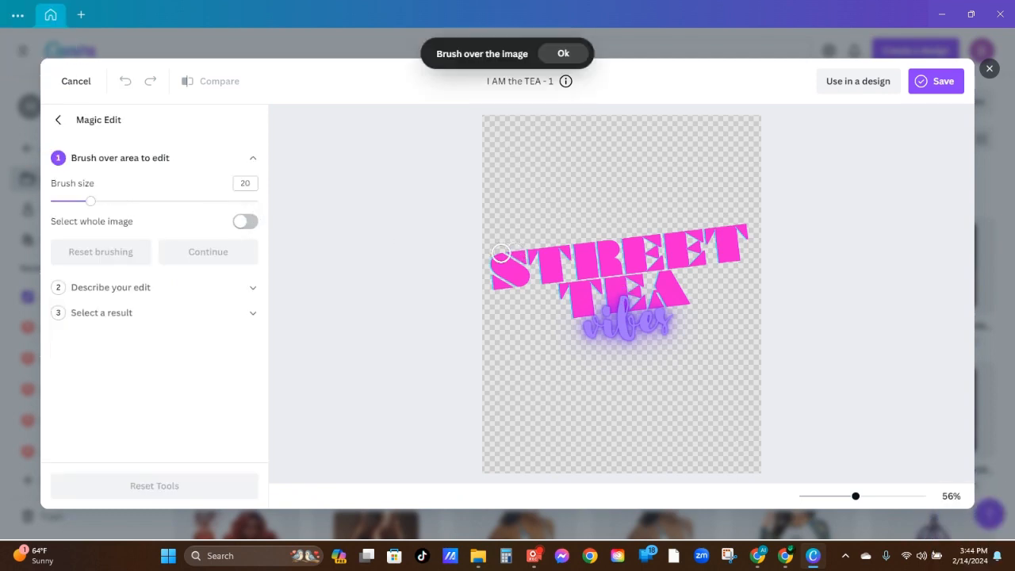
left_click(153, 202)
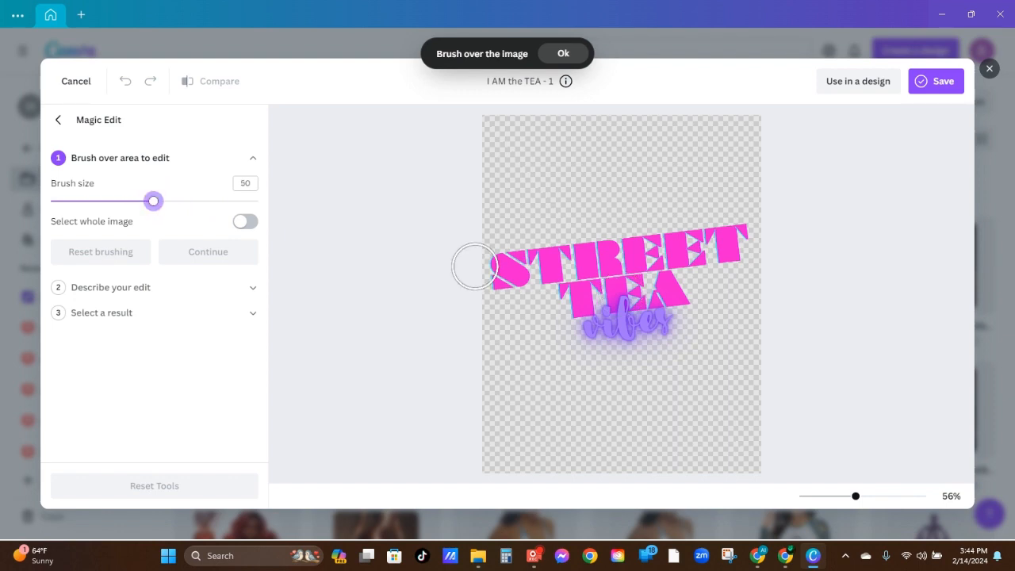
left_click_drag(485, 267, 601, 249)
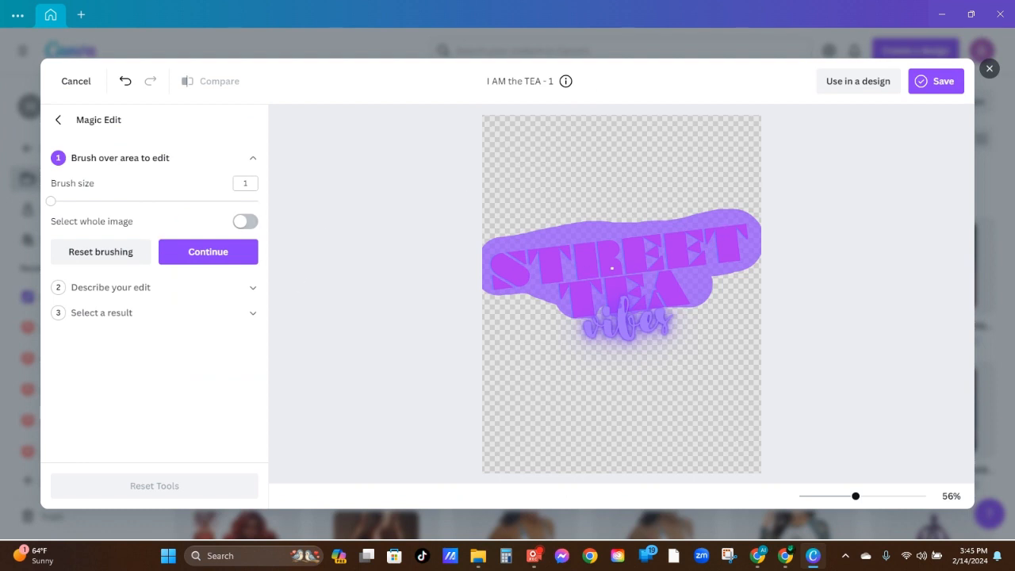
left_click(211, 252)
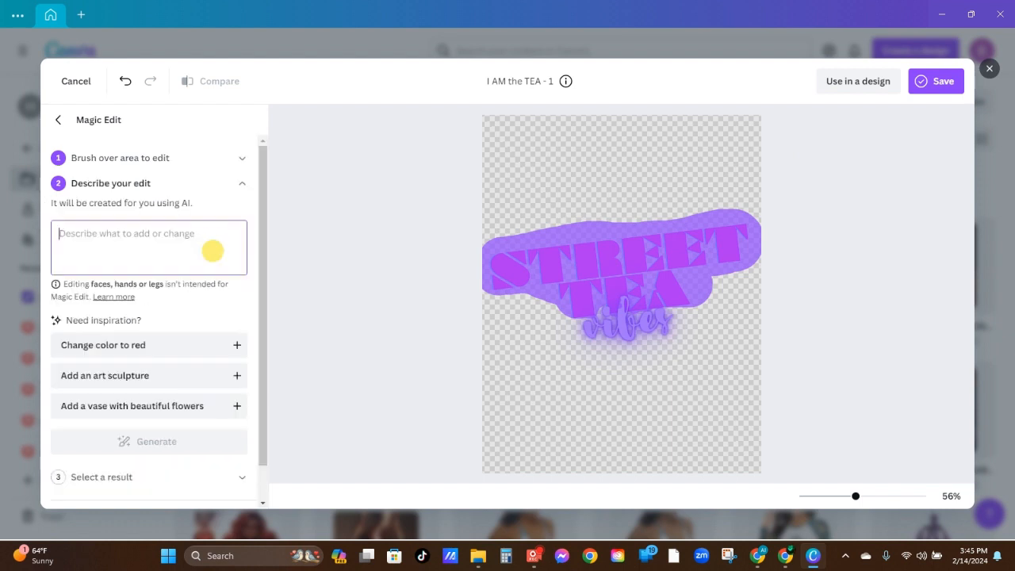
left_click(181, 237)
type("change color")
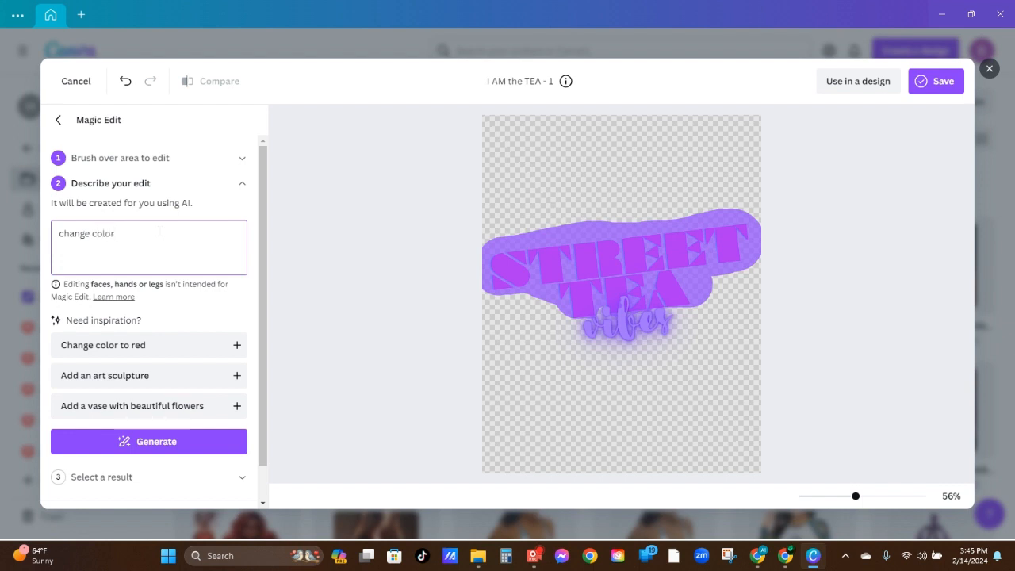
key("BackSpace")
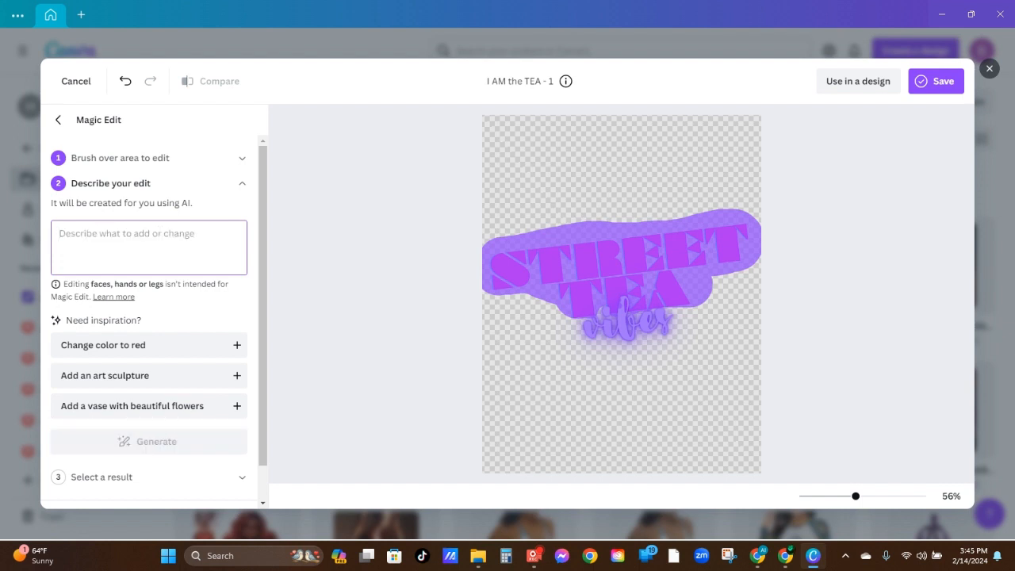
type("change")
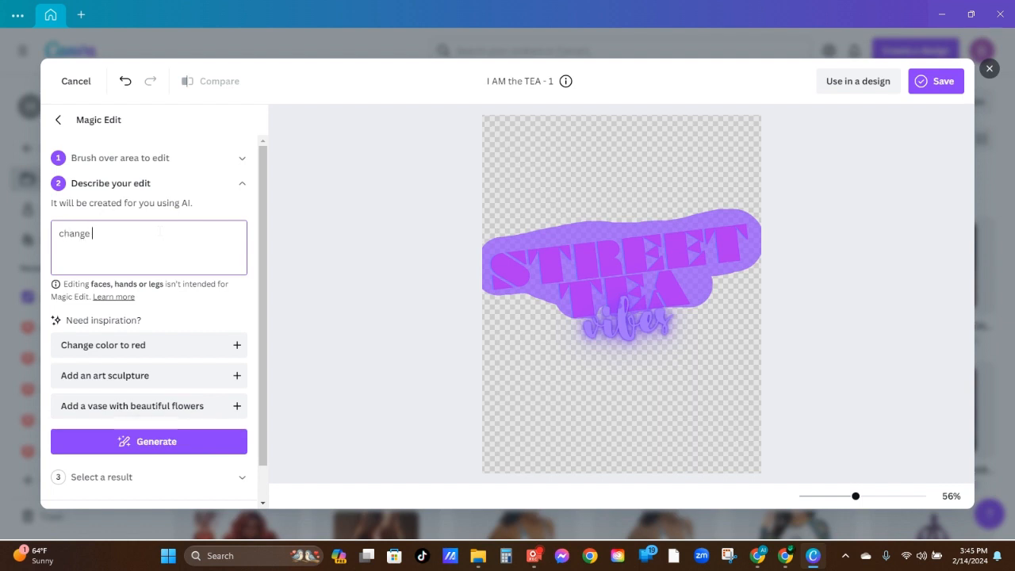
key("BackSpace")
key("BackSpace")
key("BackSpace")
key("BackSpace")
key("BackSpace")
key("BackSpace")
Generate Magic Edit results for the brushed STREET TEA lettering with the description "make diamond encrusted with a black outline"
left_click(159, 233)
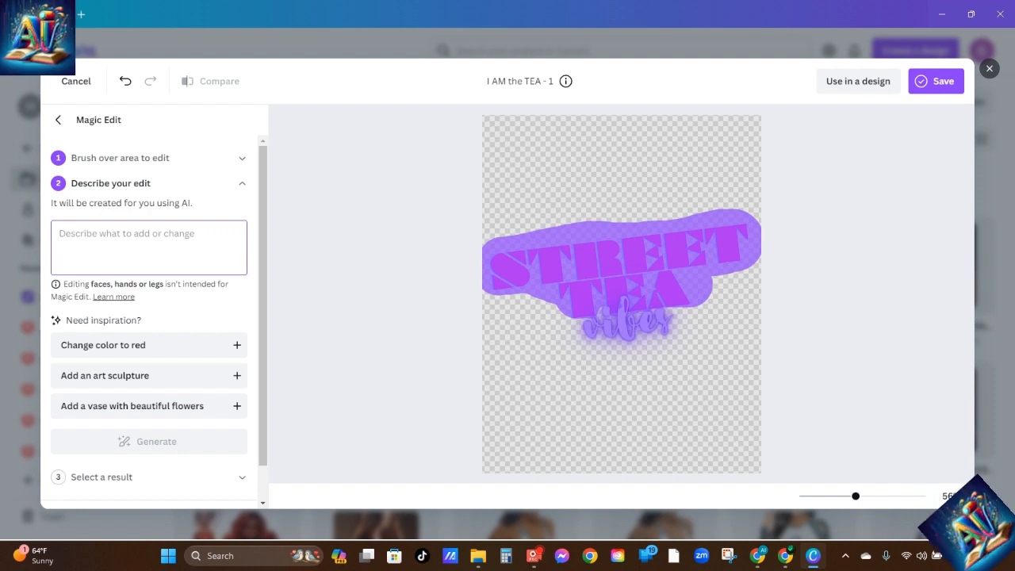
type("make dia")
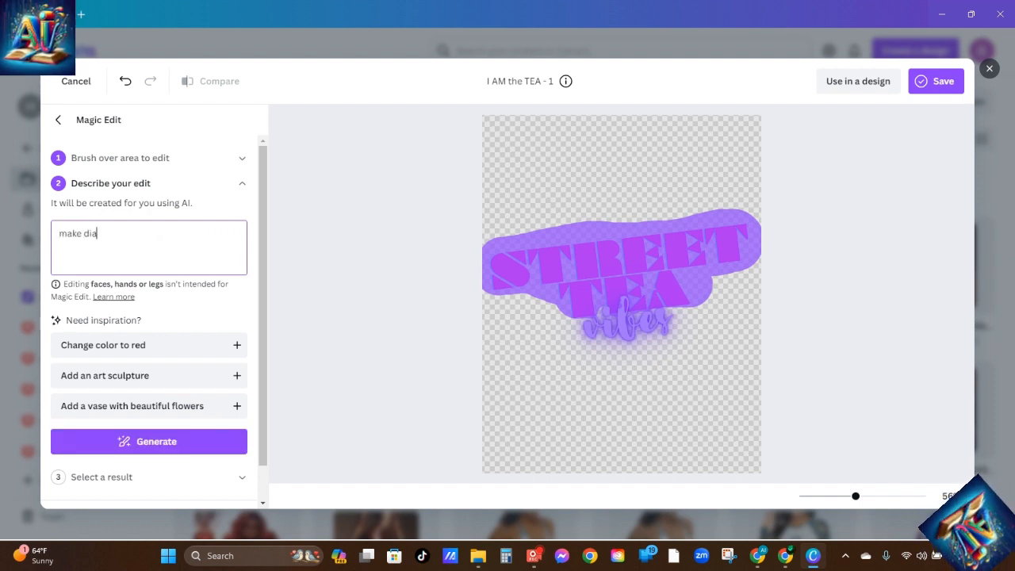
type("mond ")
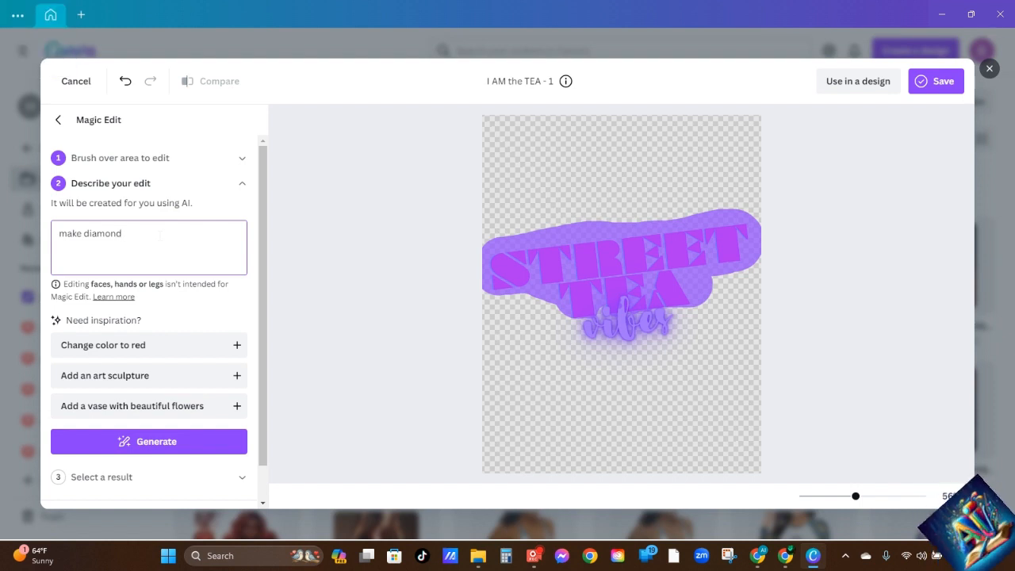
type("encrusted with a black outline")
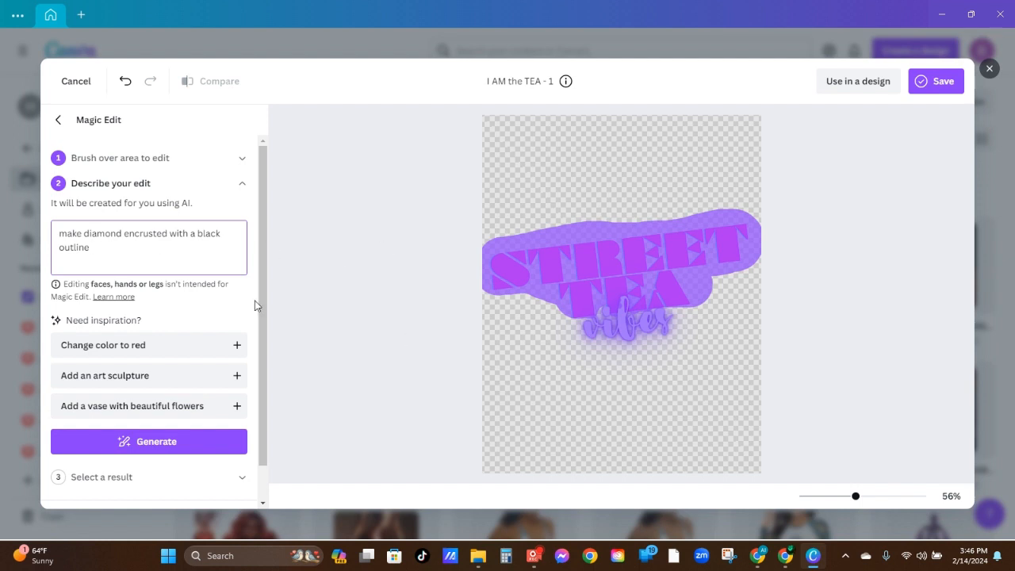
left_click(163, 449)
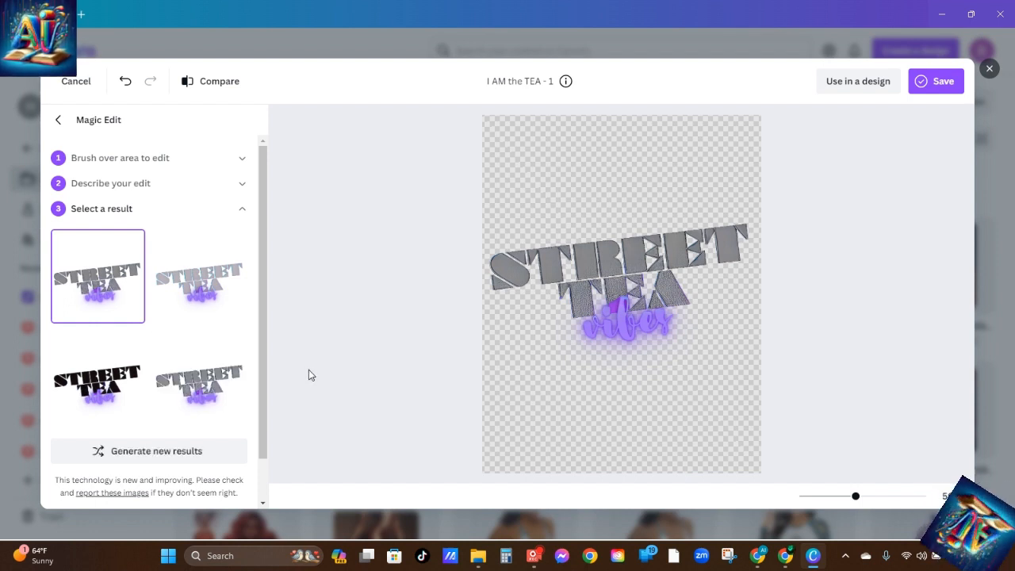
Compare the four generated diamond-encrusted versions of the STREET TEA lettering on the image, inspecting the lettering texture up close
left_click(187, 377)
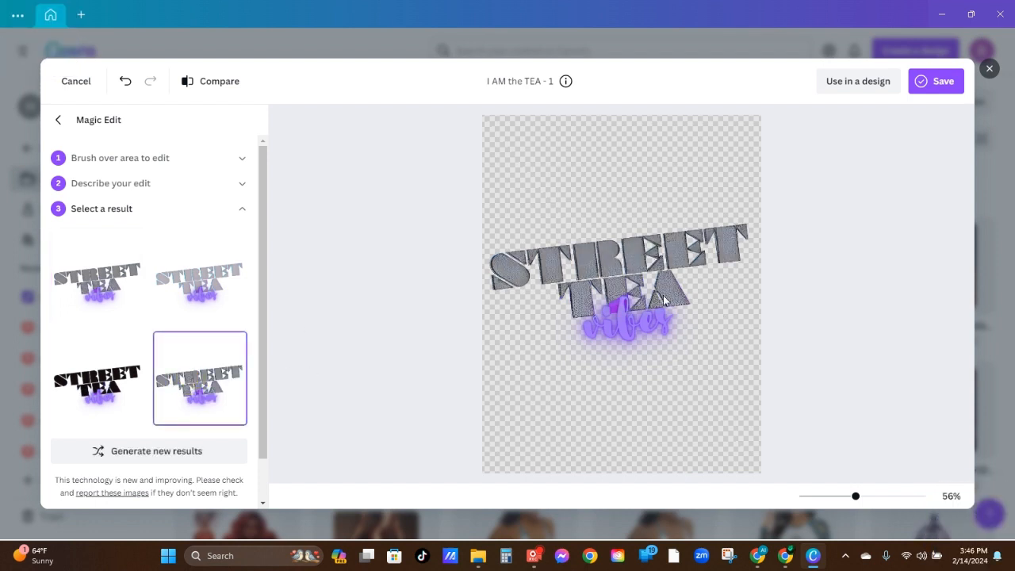
left_click_drag(856, 497, 898, 494)
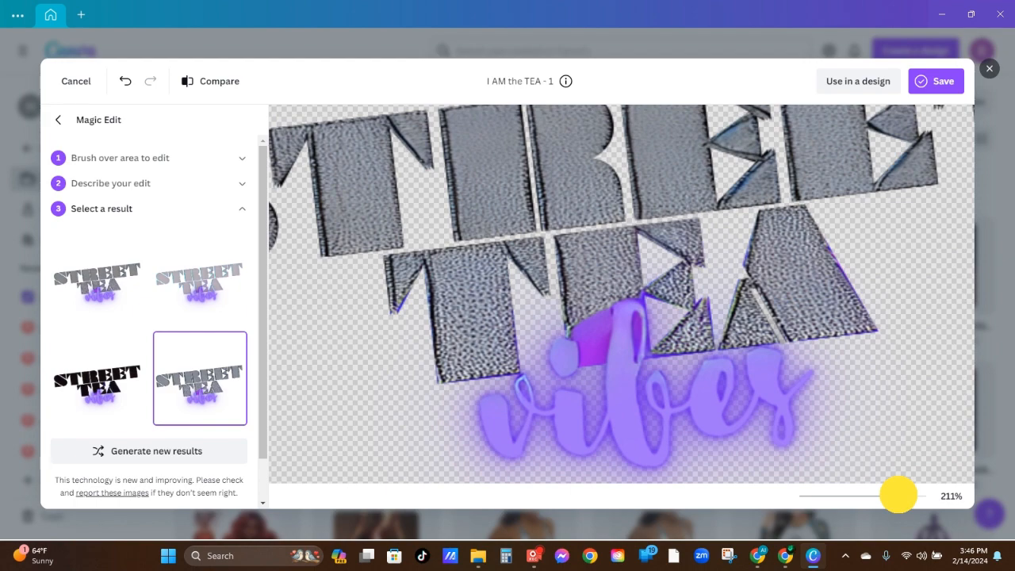
left_click_drag(898, 495, 866, 496)
left_click(96, 383)
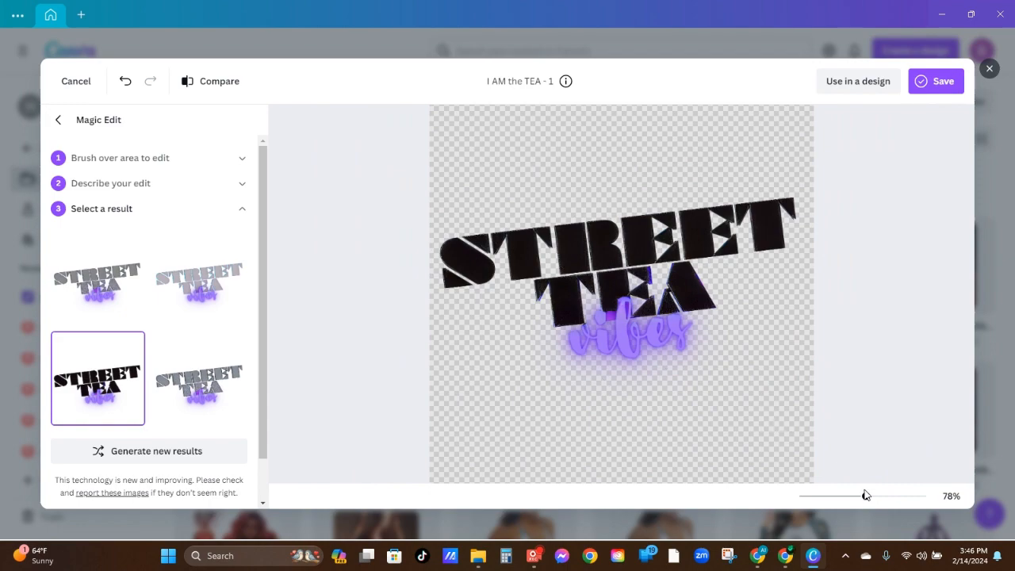
mouse_move(865, 495)
left_mouse_down()
mouse_move(894, 498)
mouse_move(856, 503)
mouse_move(868, 503)
left_mouse_up()
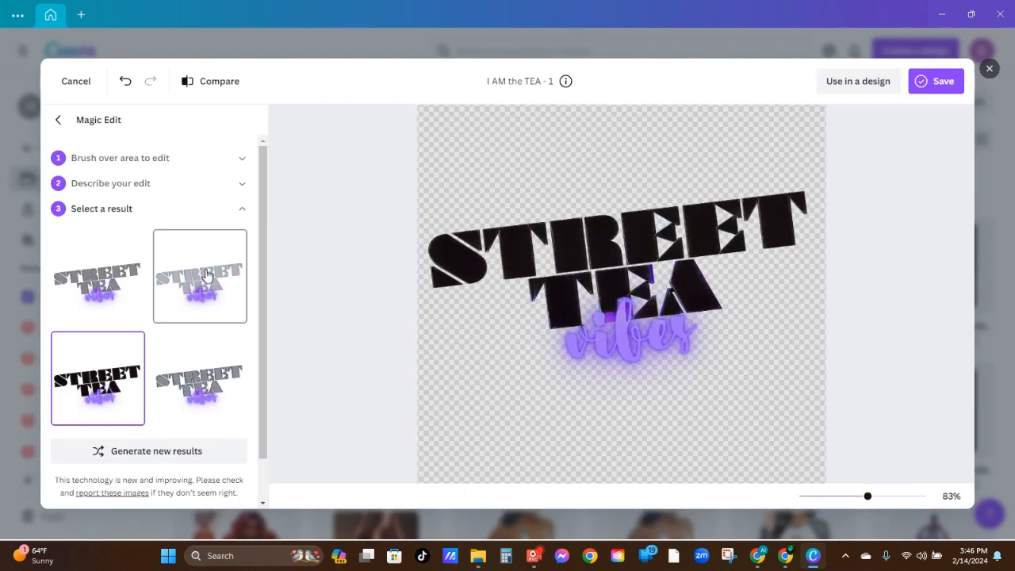
left_click(207, 274)
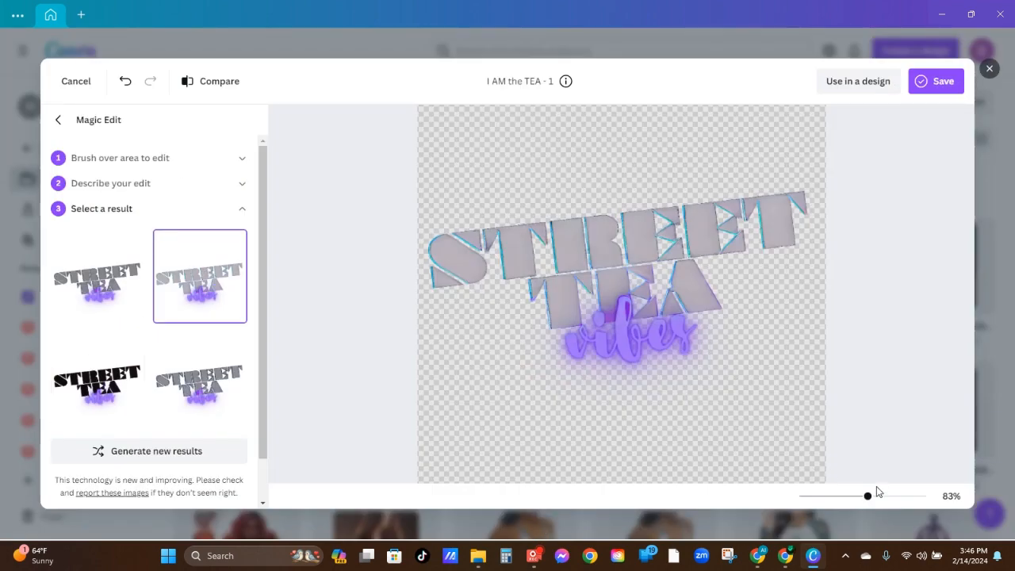
mouse_move(869, 495)
left_mouse_down()
mouse_move(846, 494)
mouse_move(897, 504)
mouse_move(861, 502)
mouse_move(865, 495)
left_mouse_up()
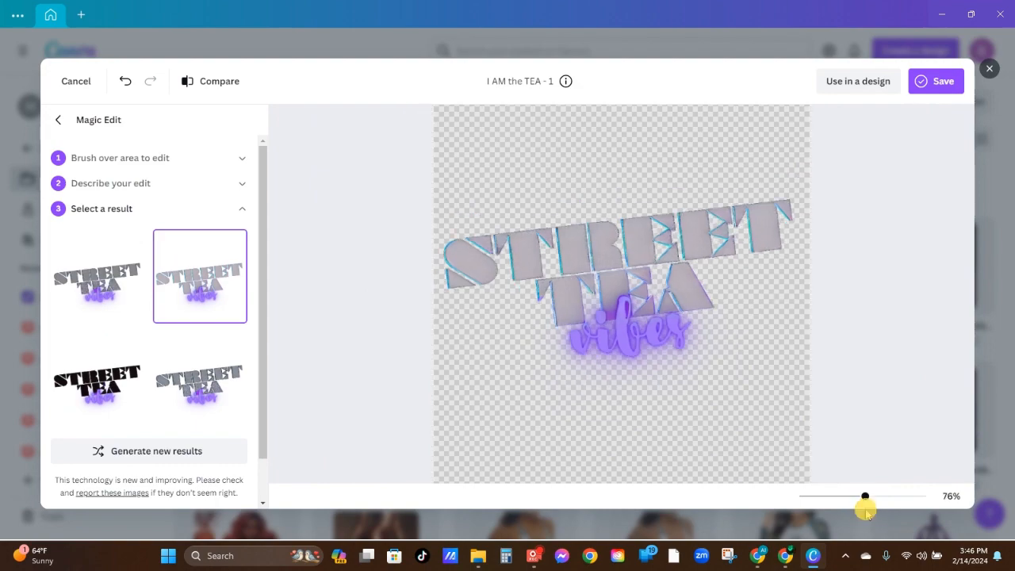
left_click(107, 275)
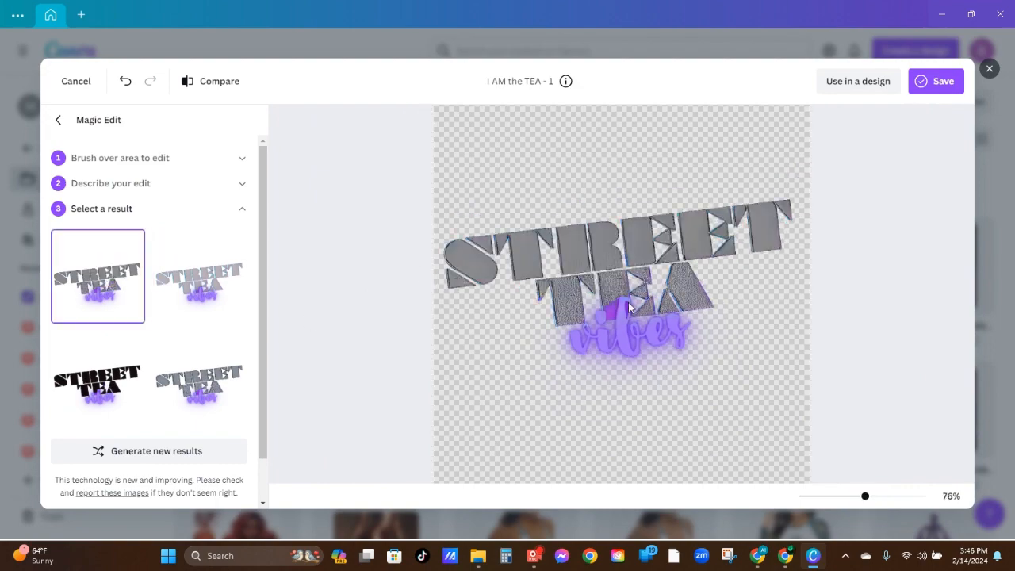
mouse_move(865, 495)
left_mouse_down()
mouse_move(840, 496)
mouse_move(899, 501)
mouse_move(873, 502)
left_mouse_up()
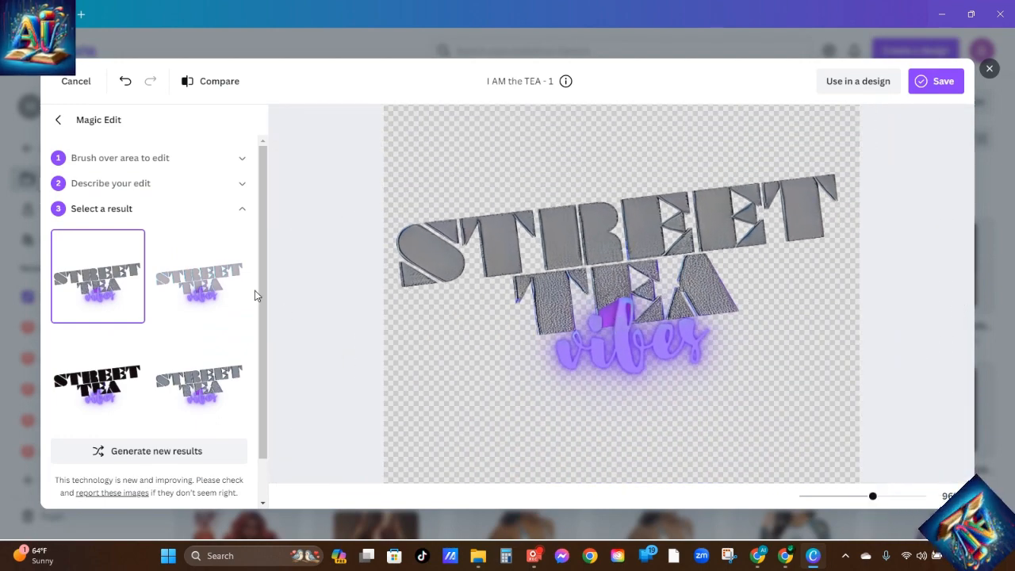
left_click(199, 282)
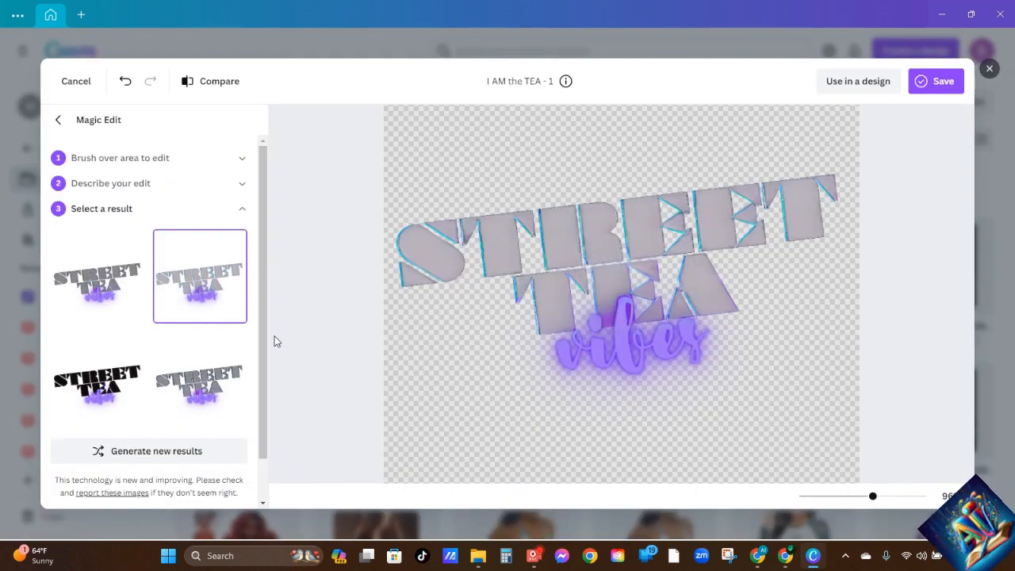
left_click(196, 387)
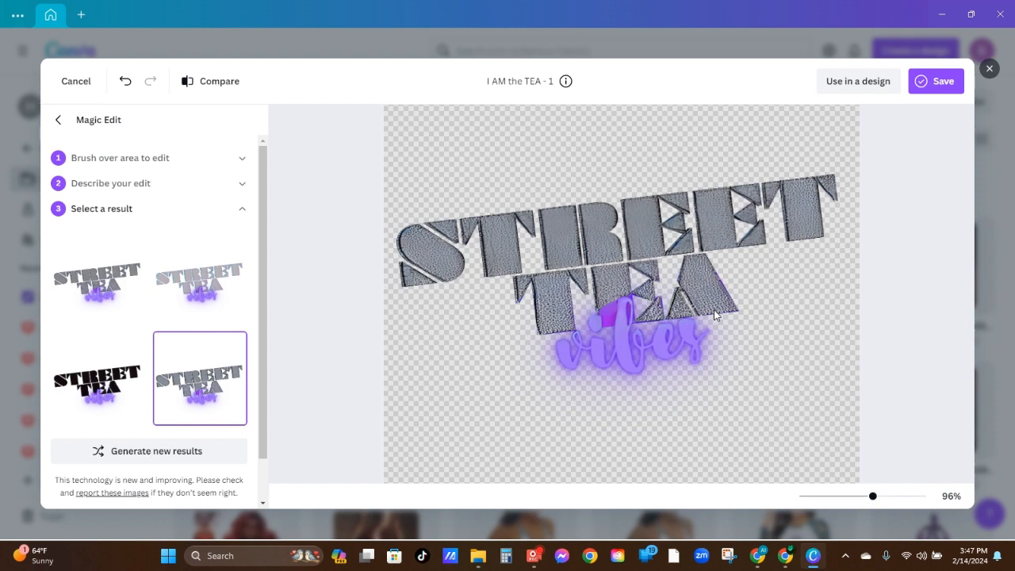
Leave Magic Edit and close the STREET TEA image without saving the diamond lettering edit
left_click(60, 120)
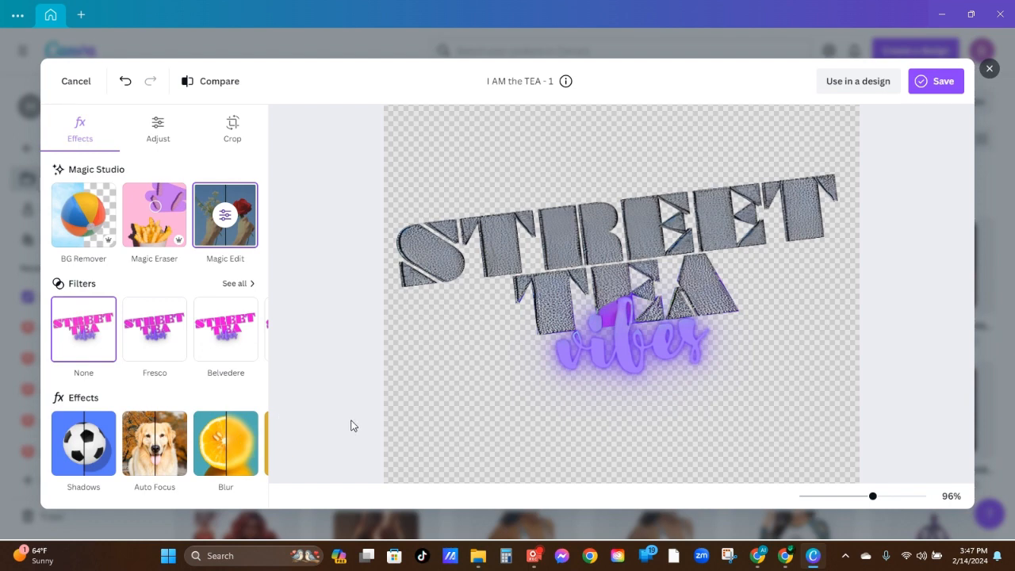
left_click(988, 69)
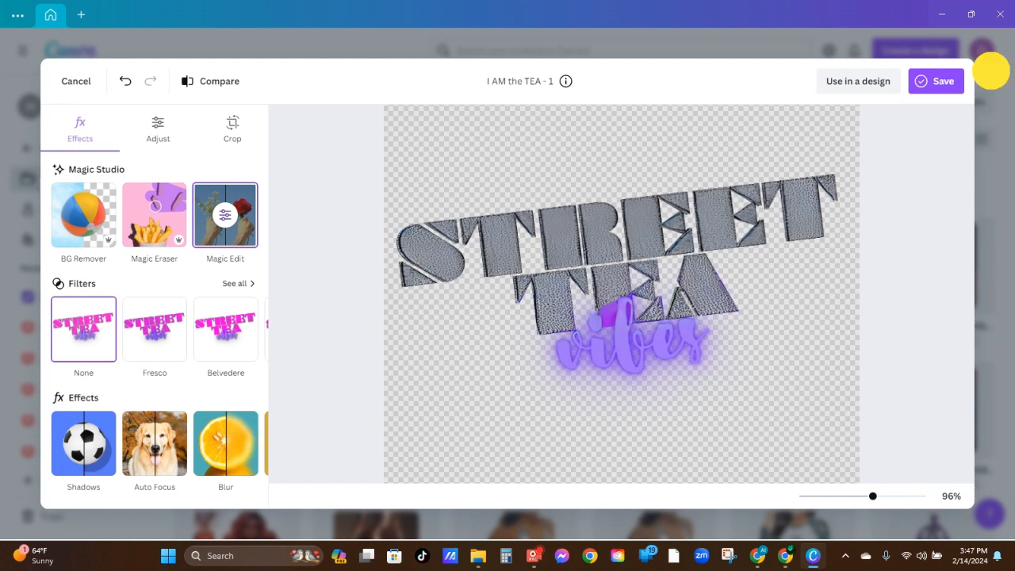
left_click(617, 314)
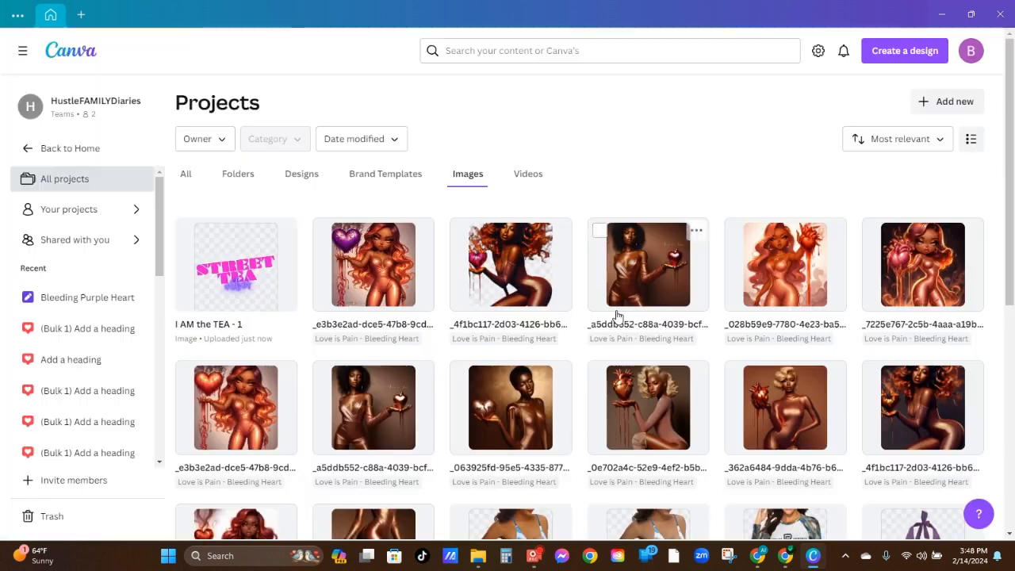
Open the "Love is Pain - Bleeding Heart" folder from the project folders
left_click(229, 177)
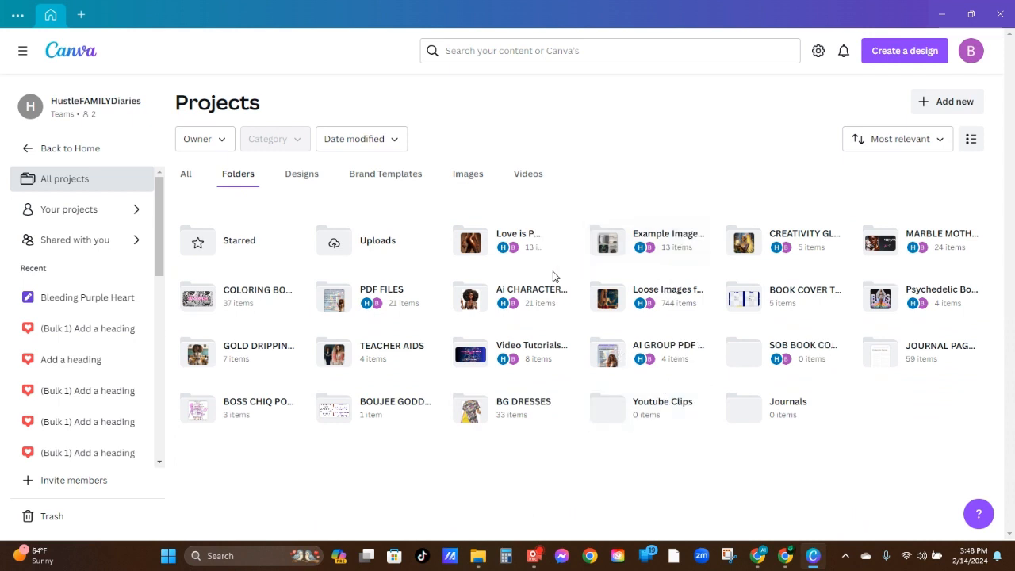
left_click(515, 252)
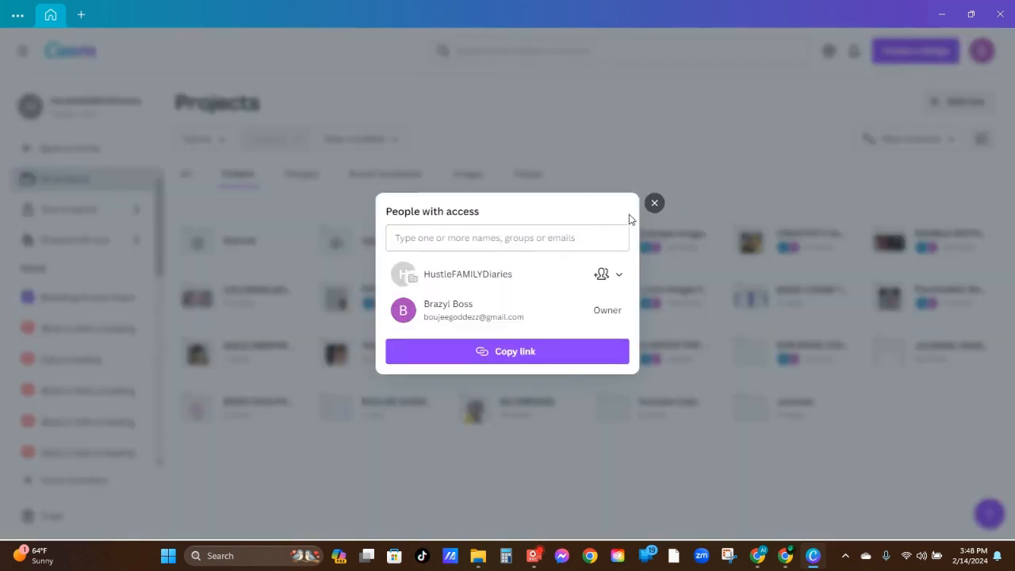
left_click(655, 203)
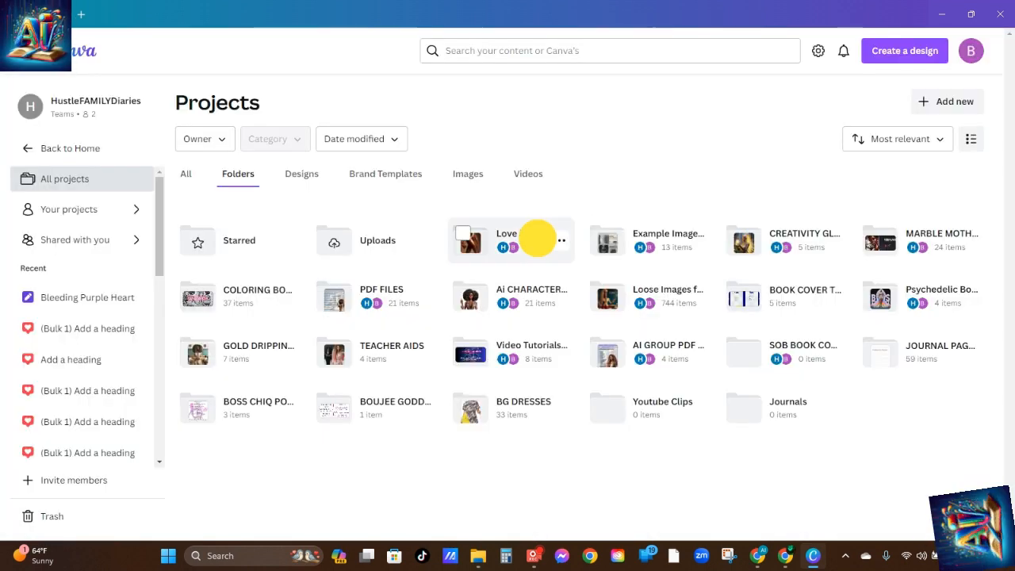
left_click(537, 236)
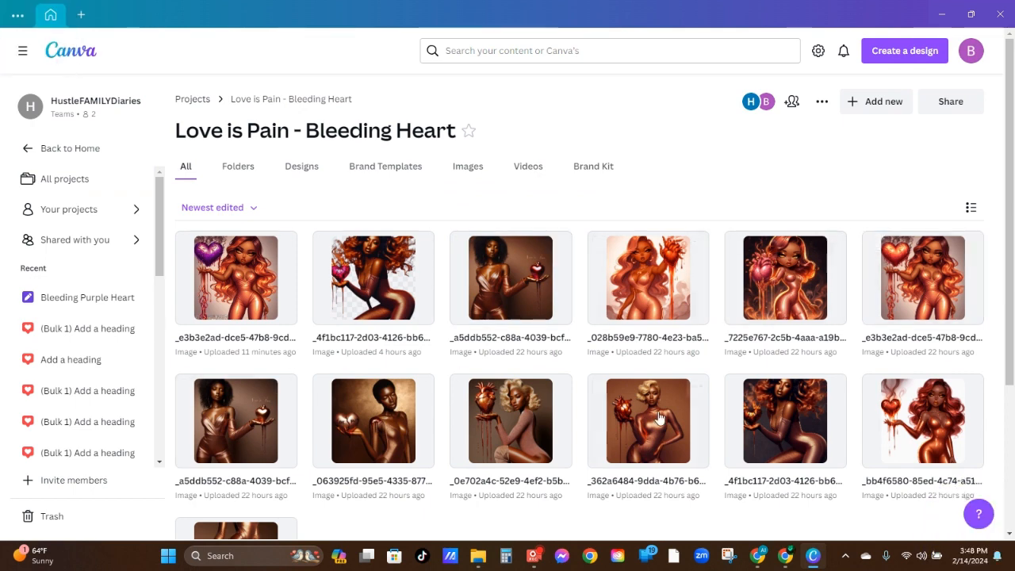
View the edited image of the woman holding the purple heart in the image editor, and close it unchanged
mouse_move(616, 395)
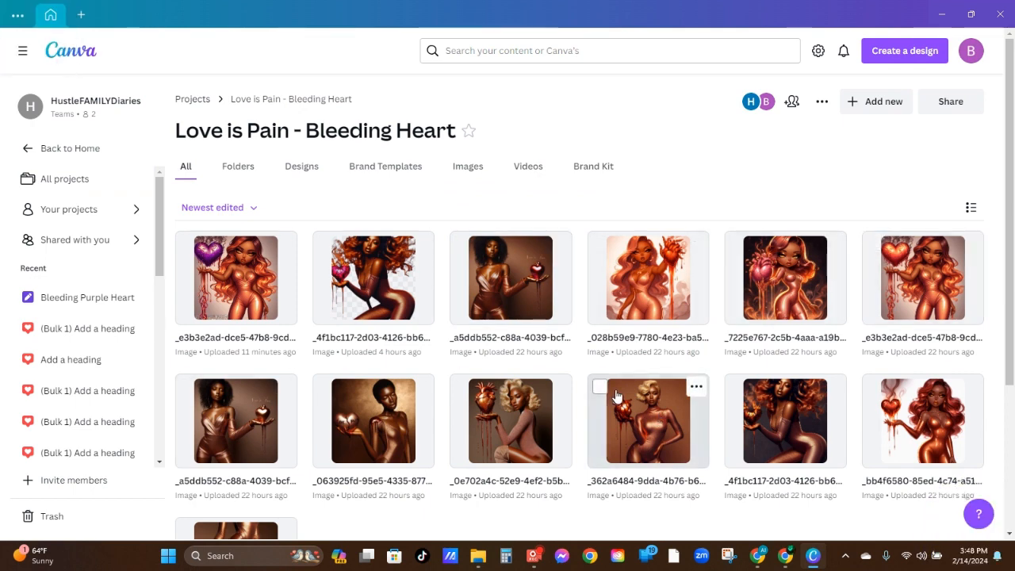
left_click(255, 277)
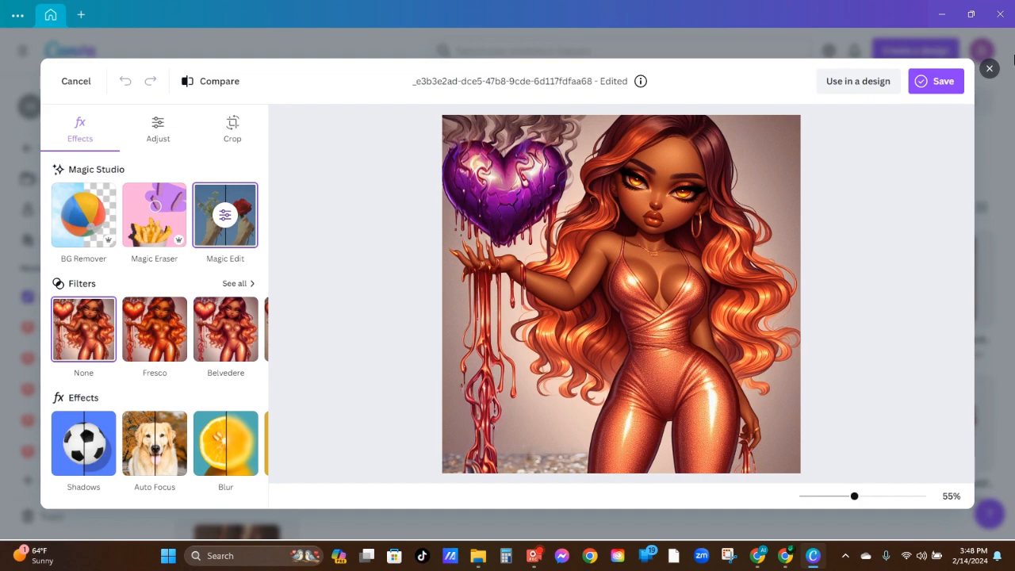
left_click(989, 71)
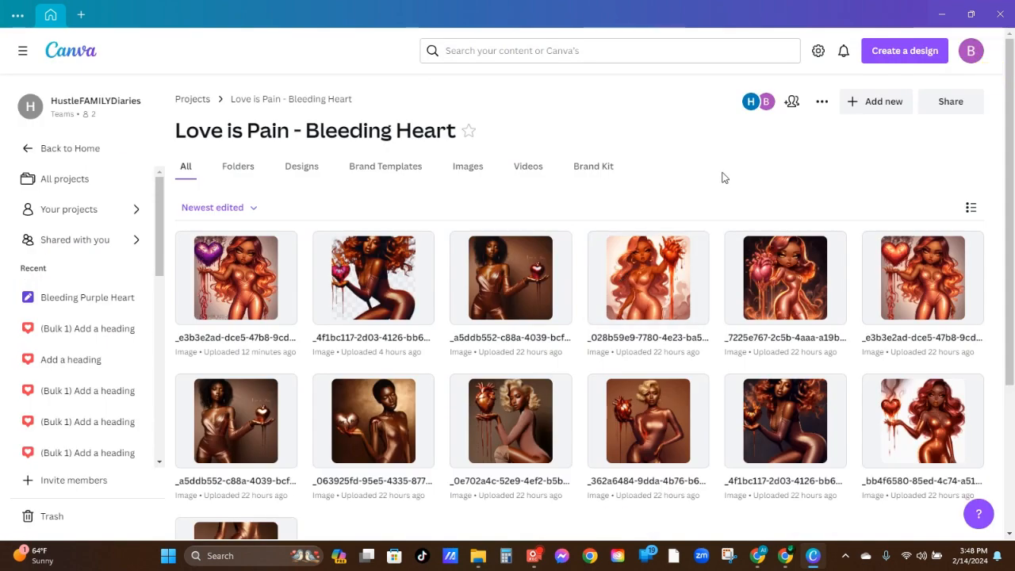